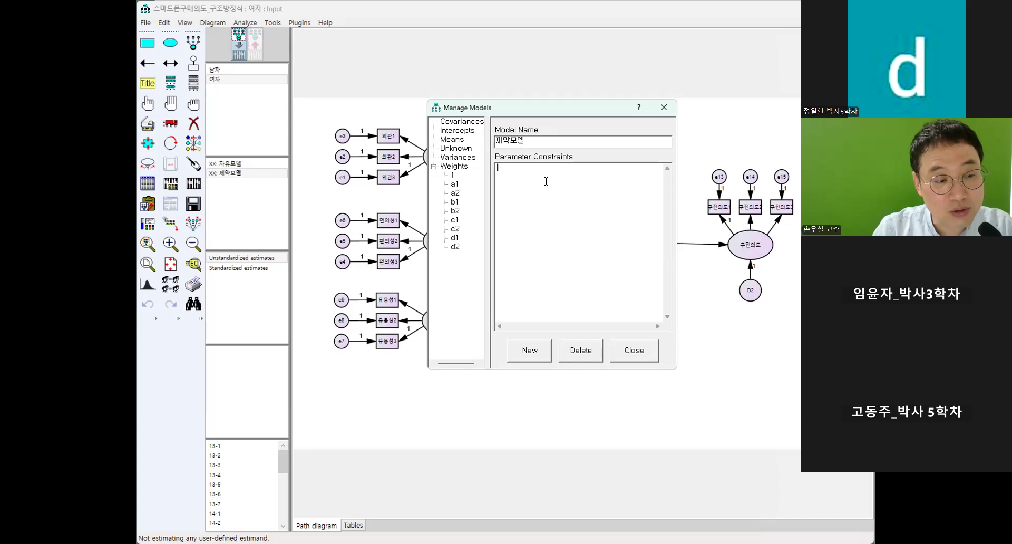
Add the parameter constraints a1=a2, b1=b2, c1=c2 and d1=d2 to the 제약모델 model.
click(546, 181)
text(a)
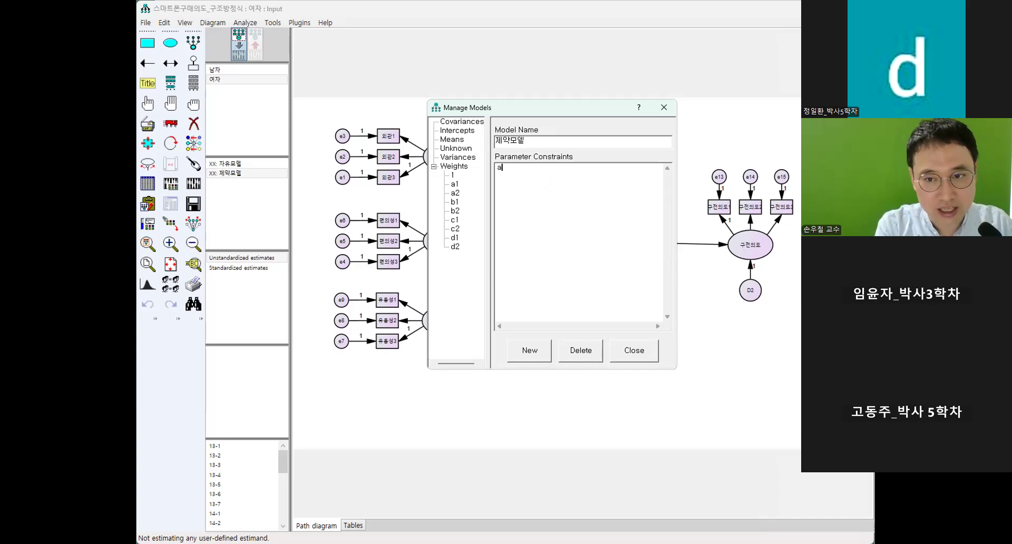
text(1=a2 )
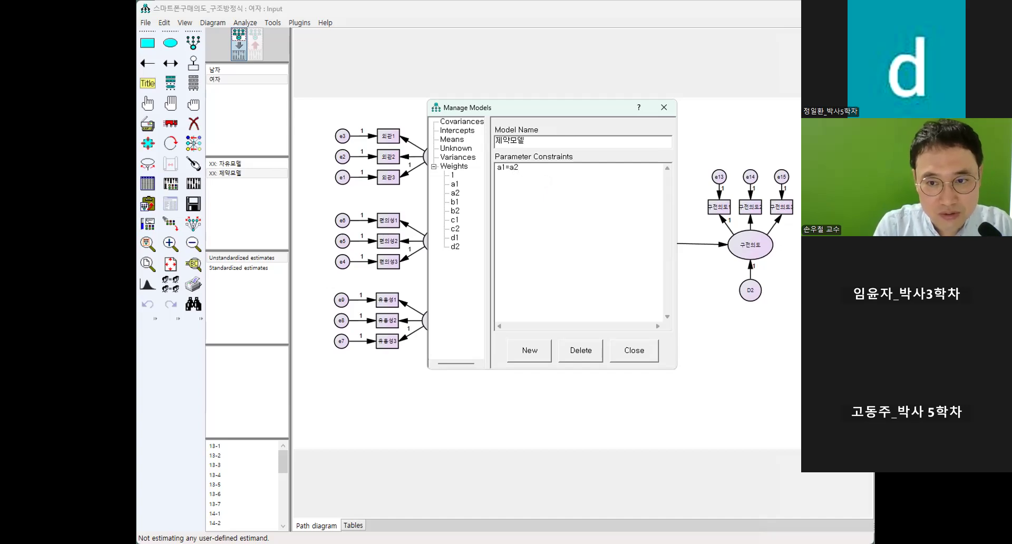
text(b1=b2 )
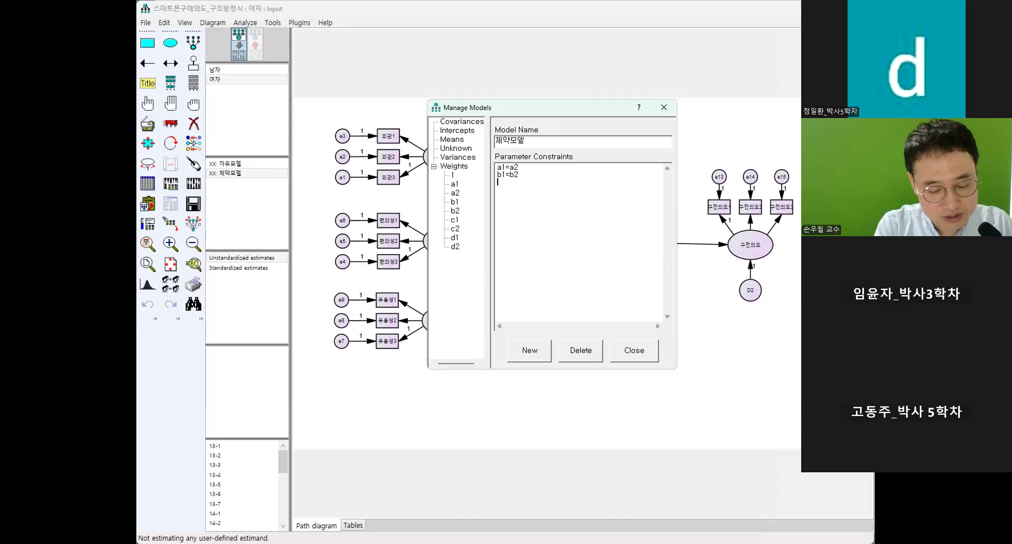
text(c1=c2 d)
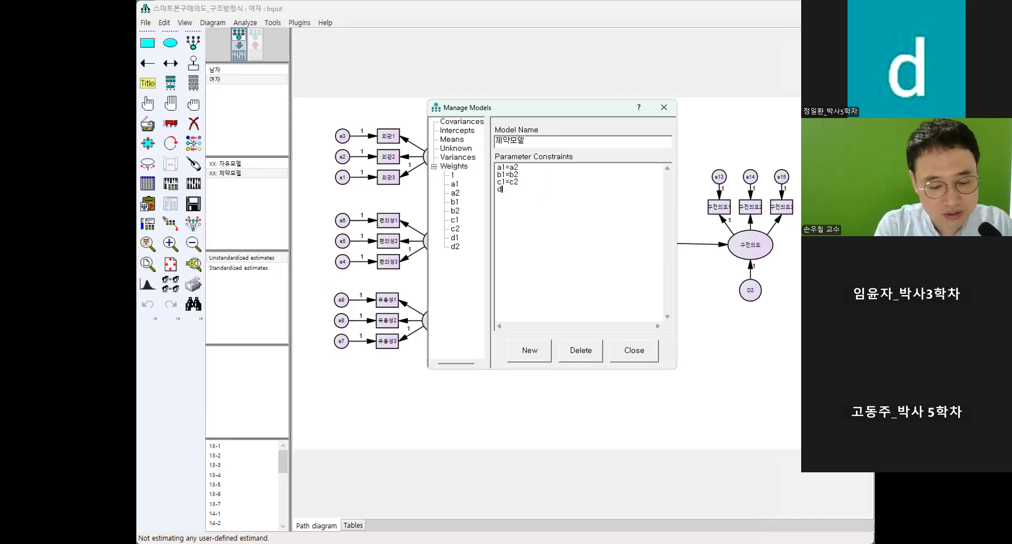
text(1=dw3)
key(BackSpace)
key(BackSpace)
text(2)
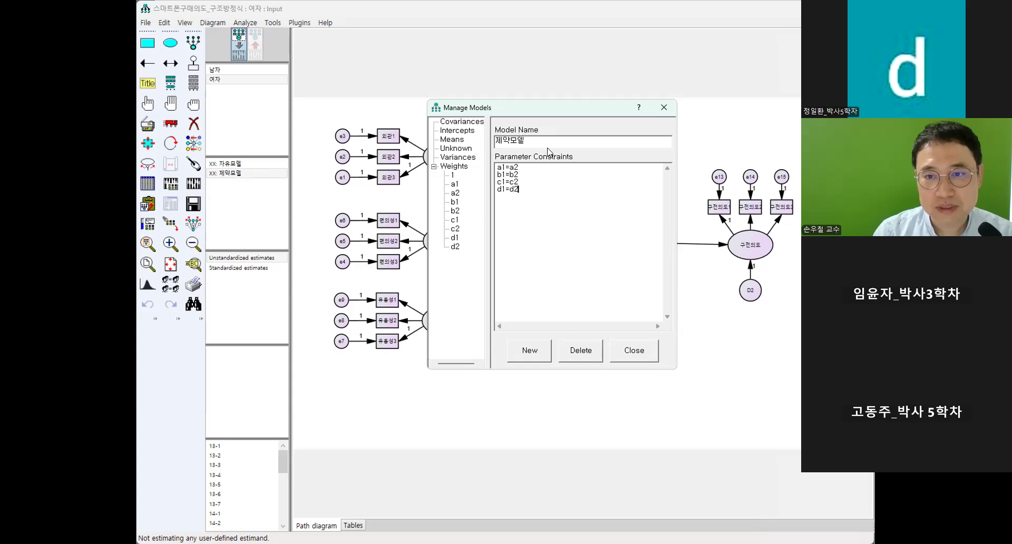
click(634, 353)
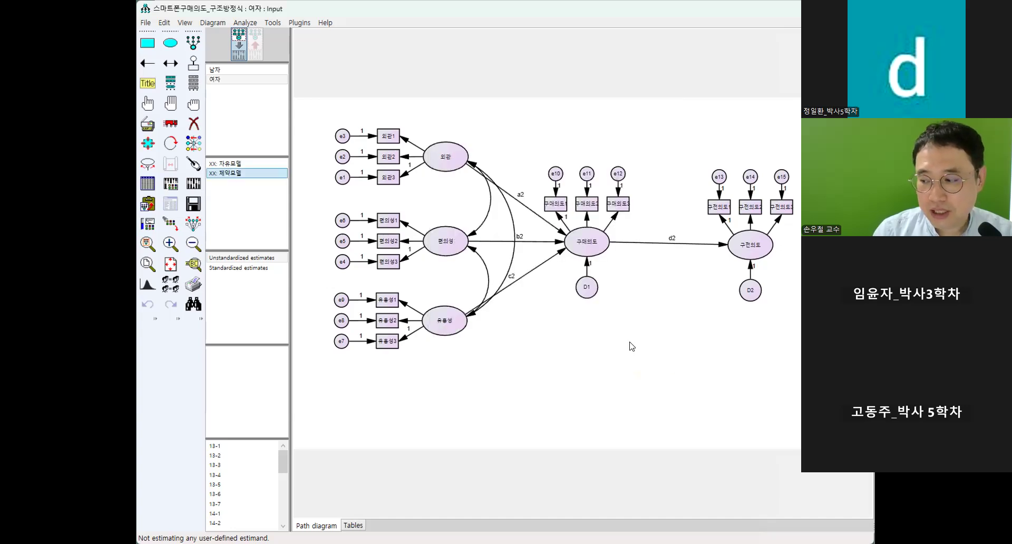
click(231, 70)
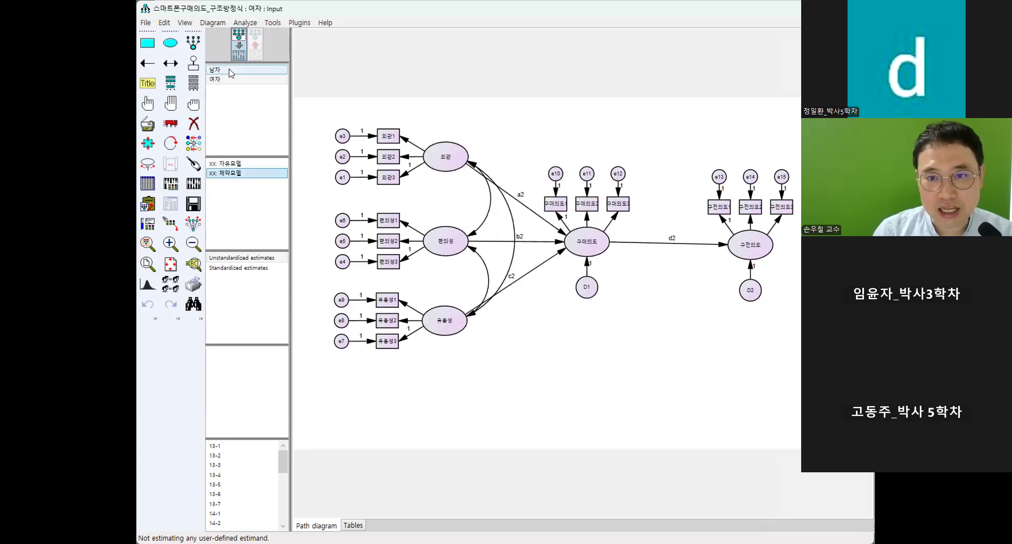
click(232, 82)
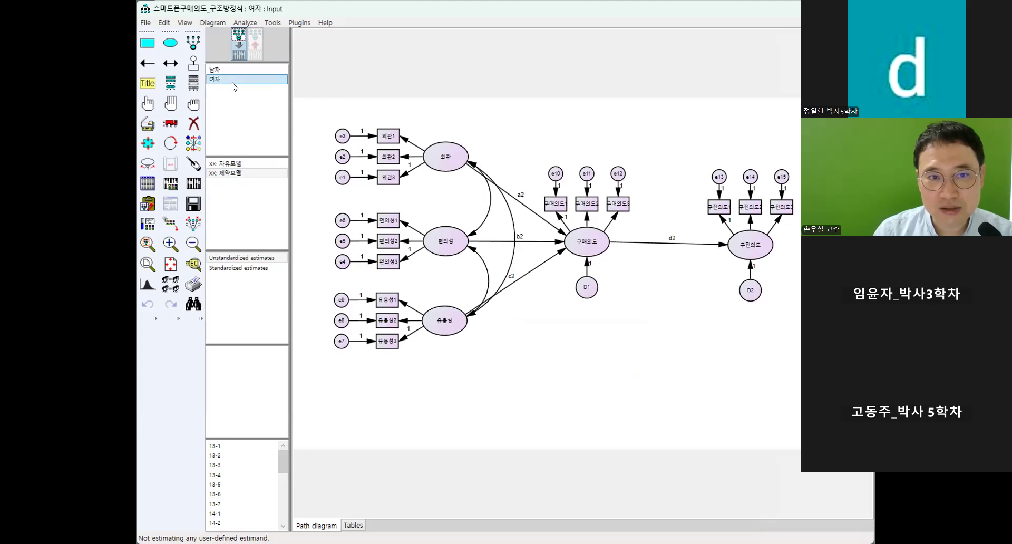
click(236, 69)
click(248, 165)
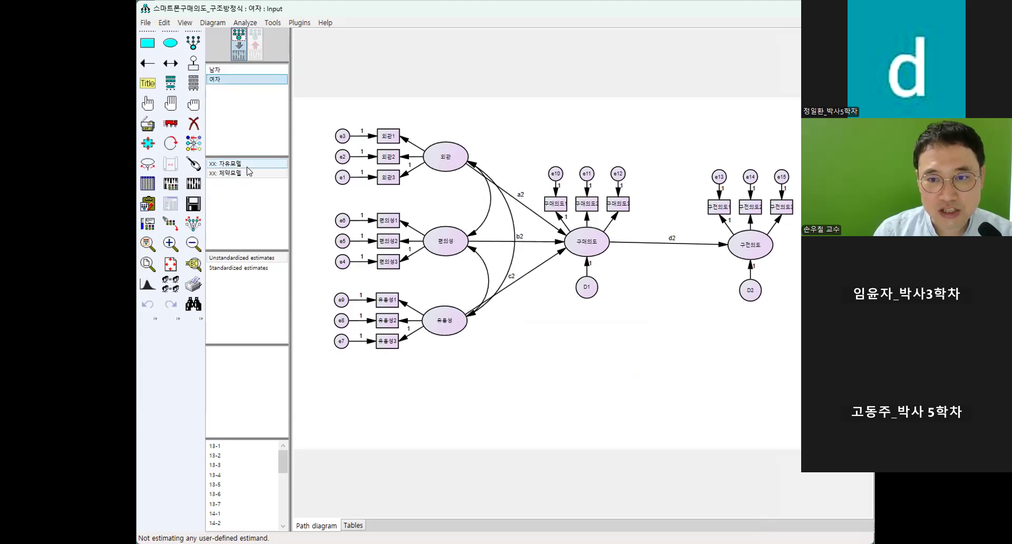
click(248, 172)
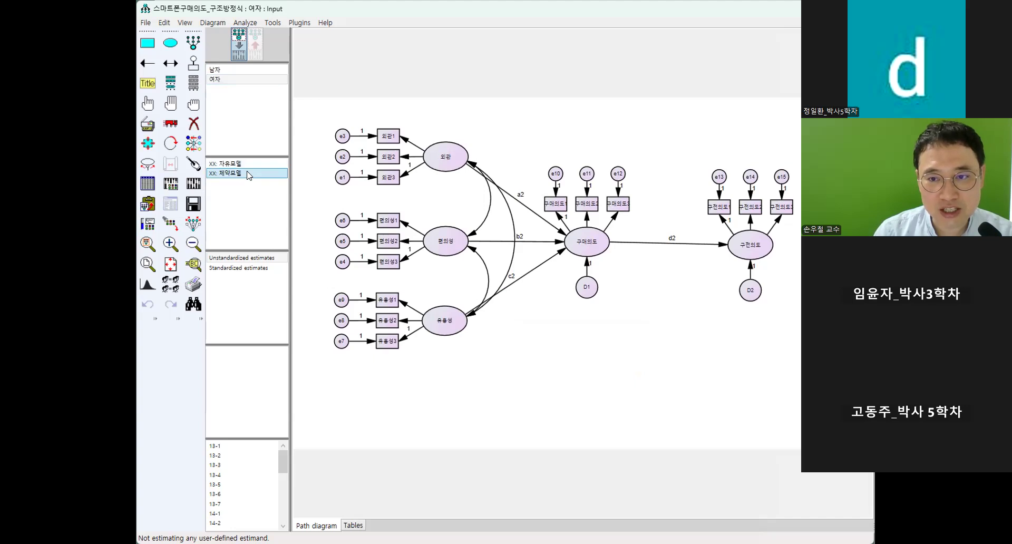
double_click(248, 172)
key(Escape)
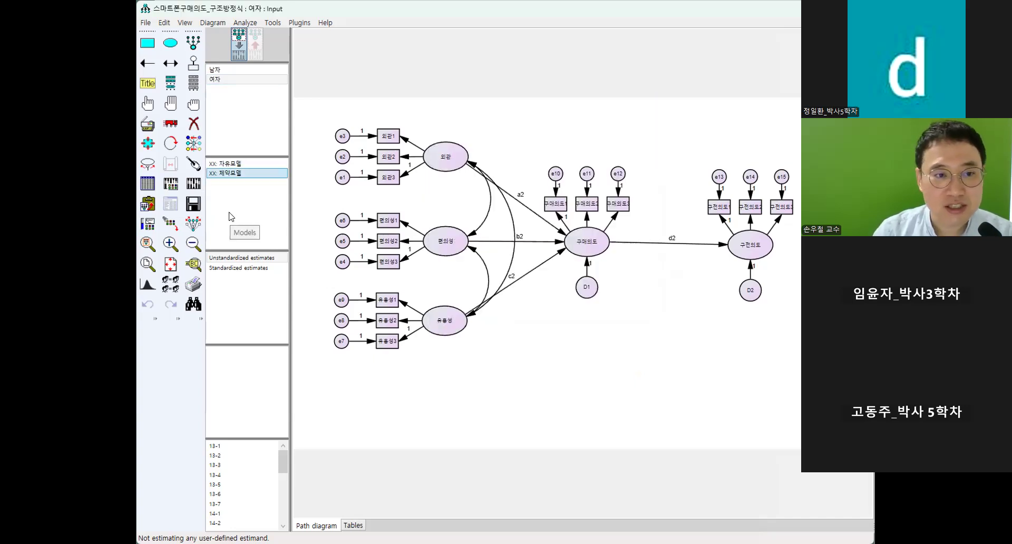
In the data file settings, set the 남자 group's grouping variable to 성별 with group value 1.
click(148, 185)
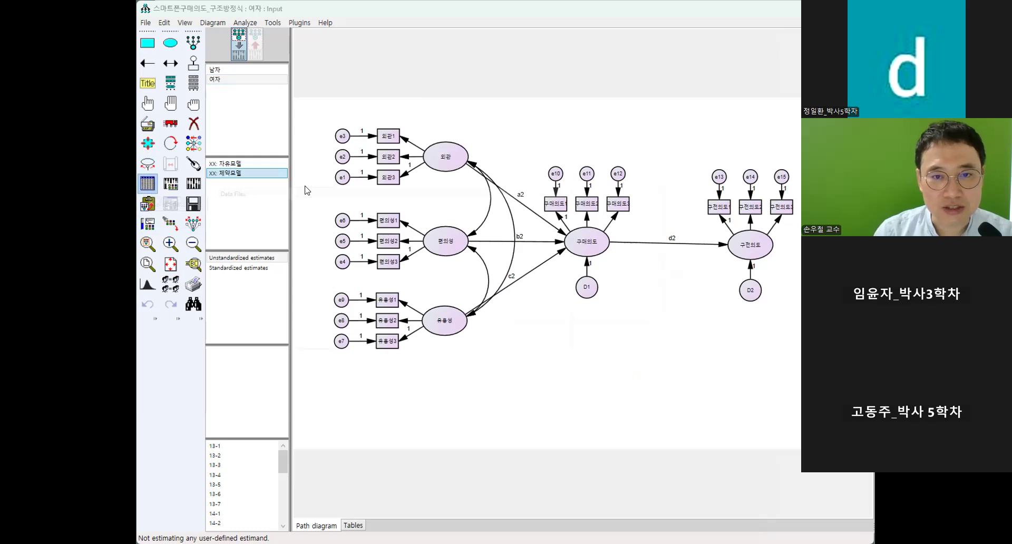
click(399, 132)
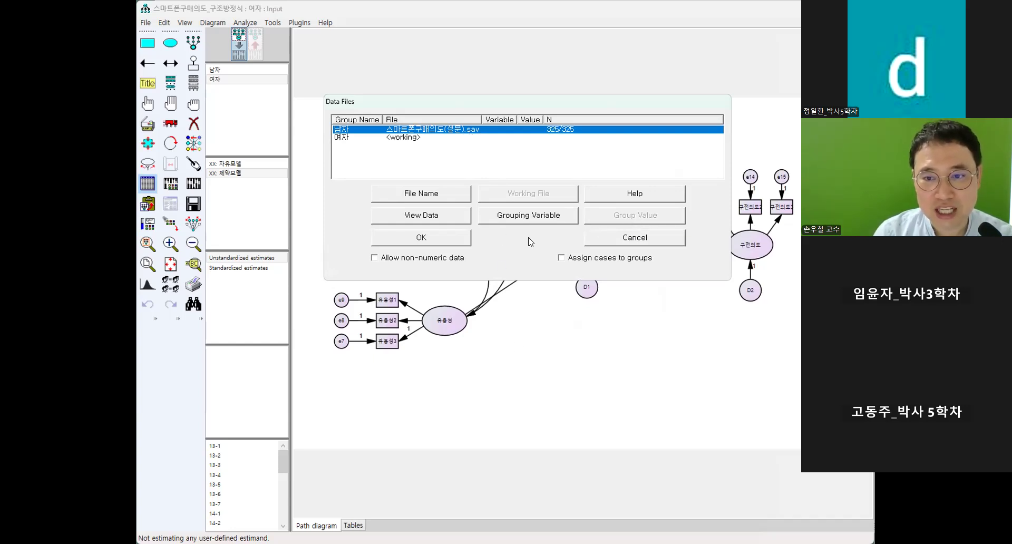
click(529, 216)
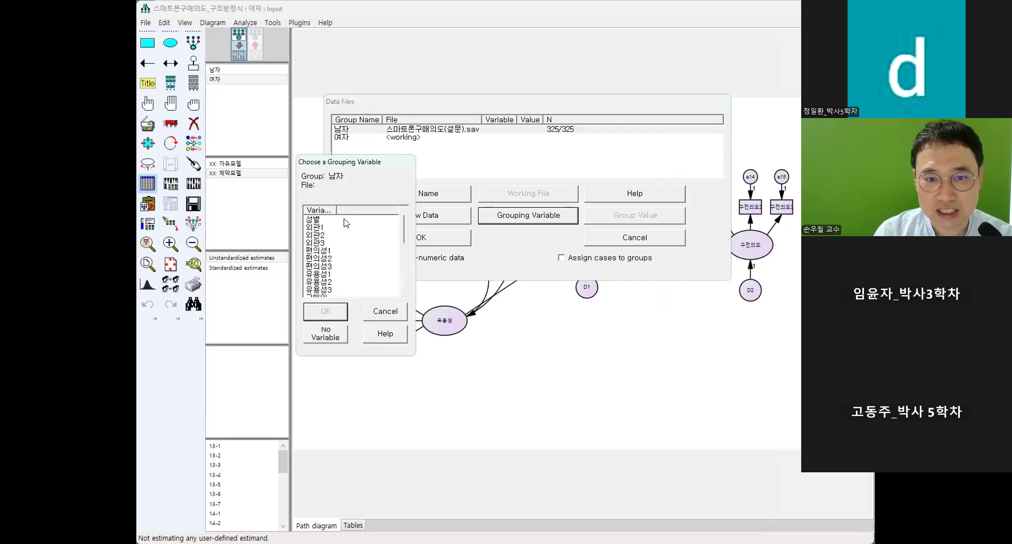
click(337, 220)
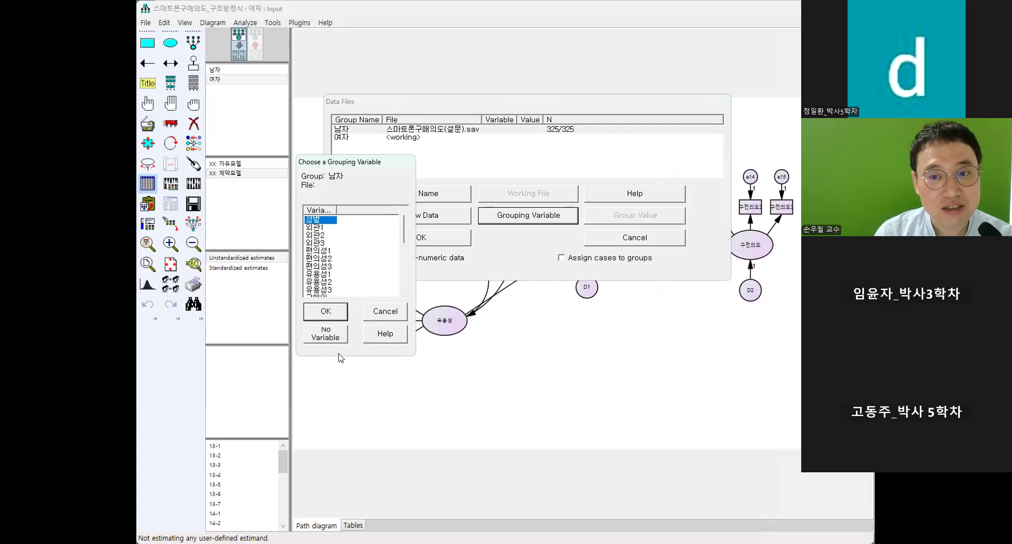
click(338, 310)
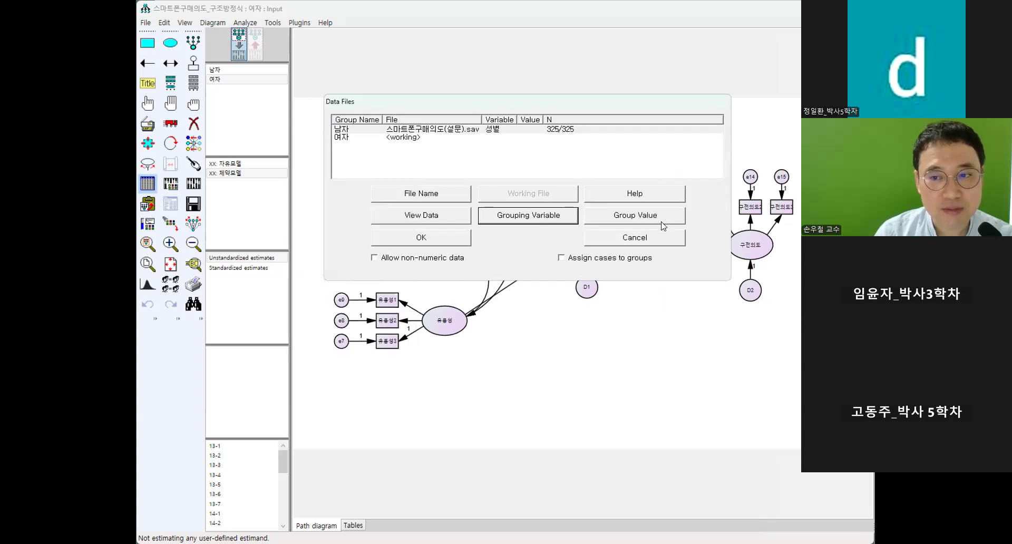
click(660, 223)
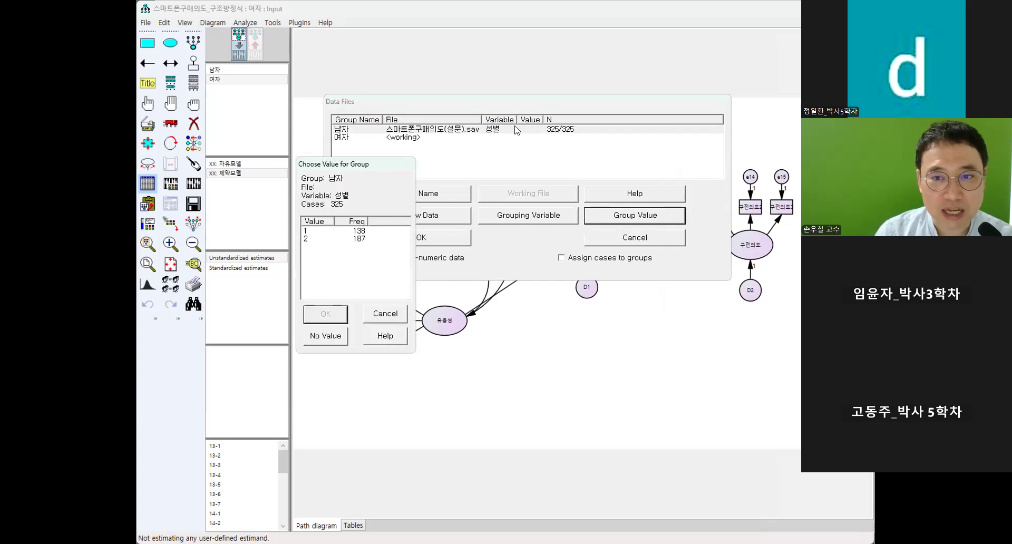
click(360, 233)
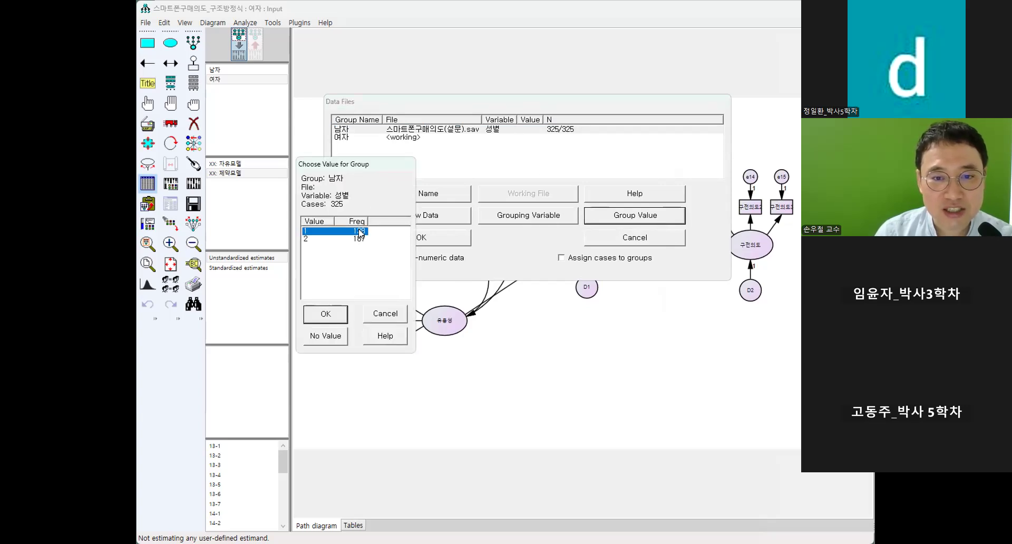
click(340, 318)
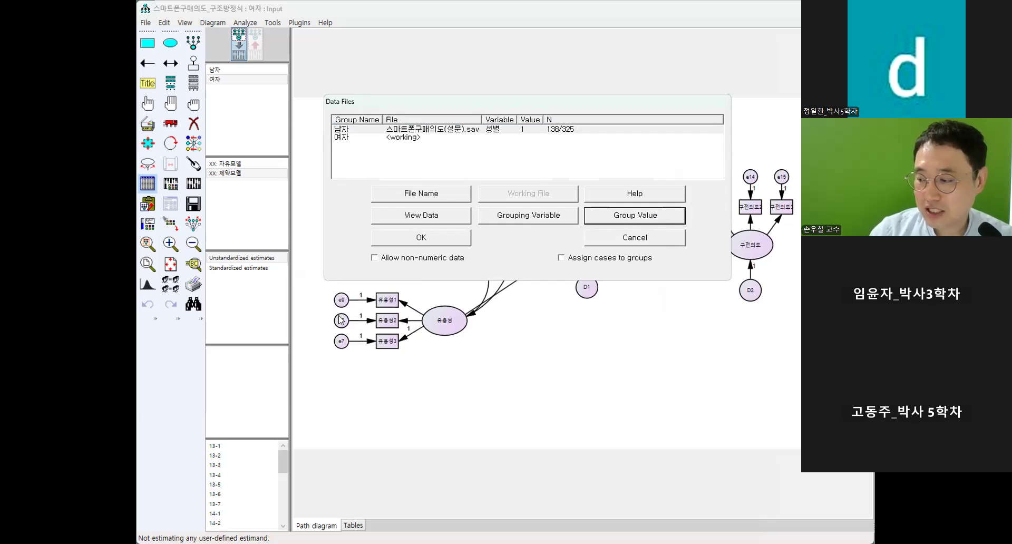
Assign the data file 스마트폰구매의도(설문).sav to the 여자 group.
click(397, 139)
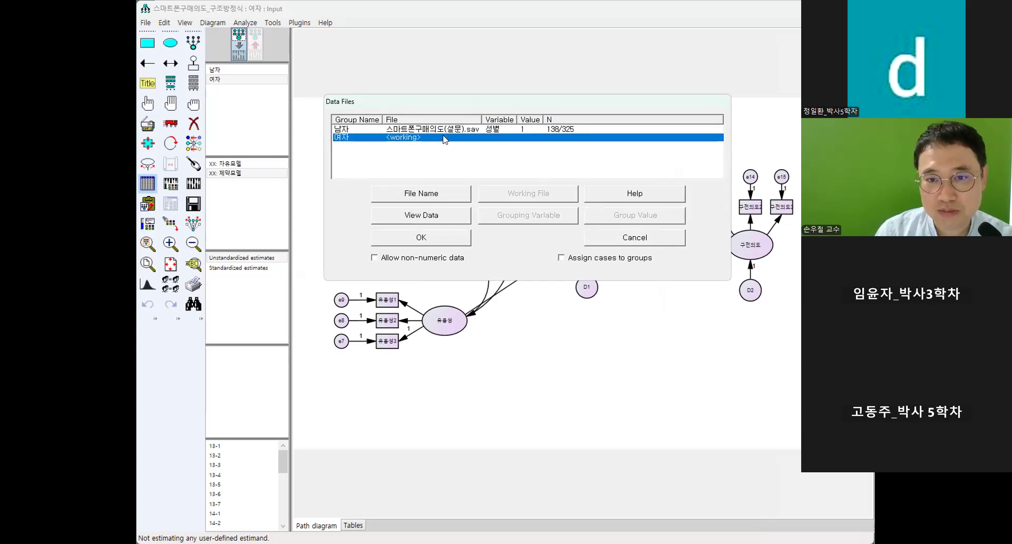
click(445, 195)
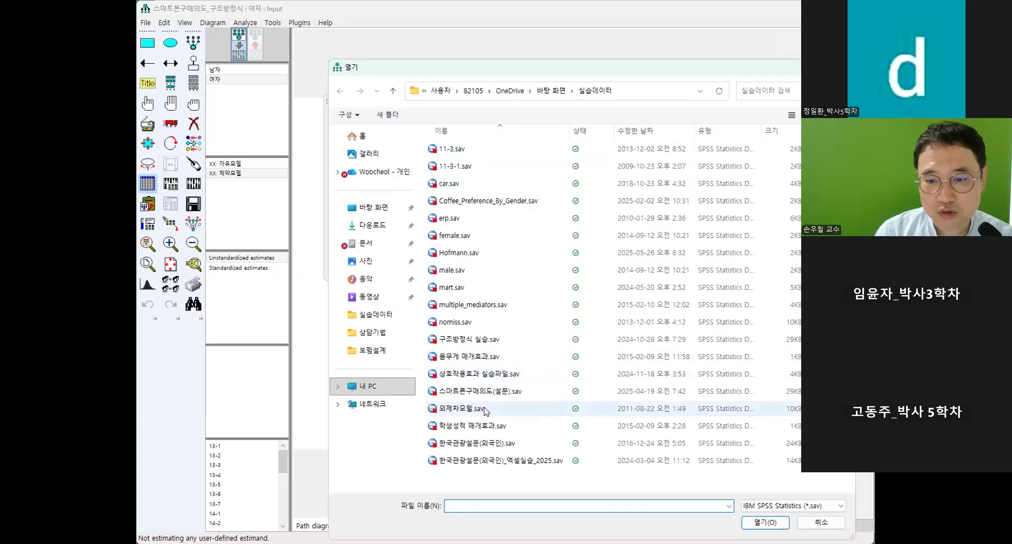
click(477, 391)
click(764, 523)
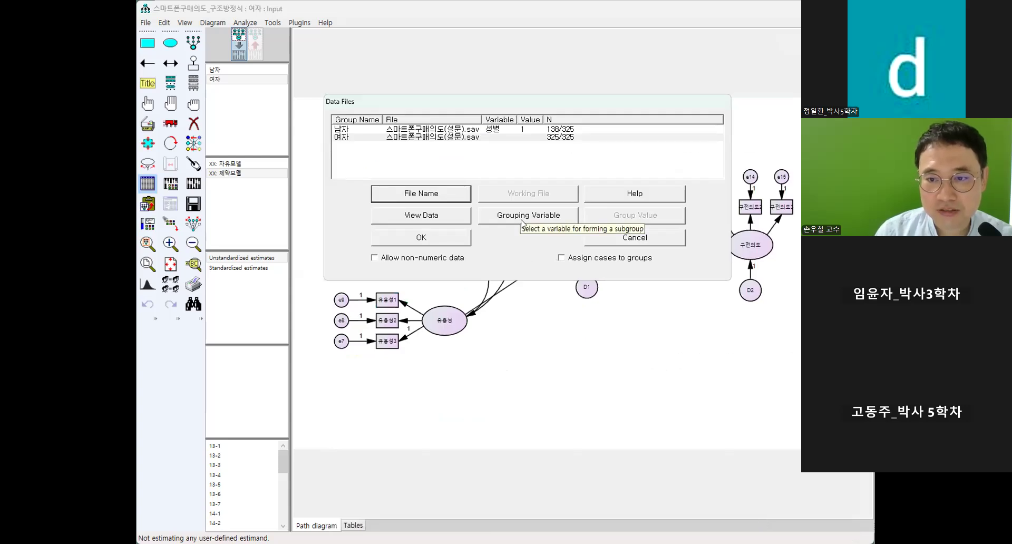
Set the 여자 group's grouping variable to 성별 with group value 2, and accept the data file assignments.
click(501, 220)
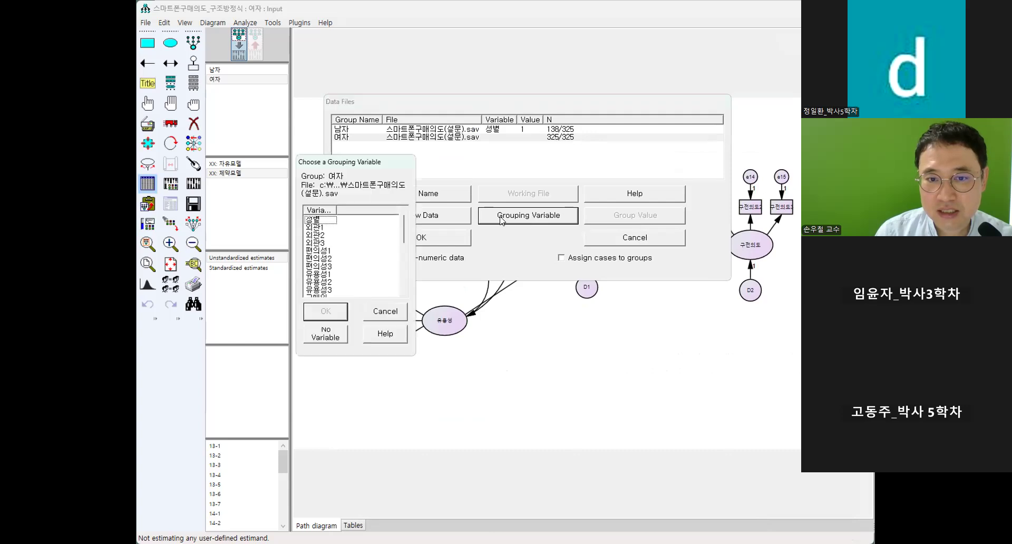
click(320, 220)
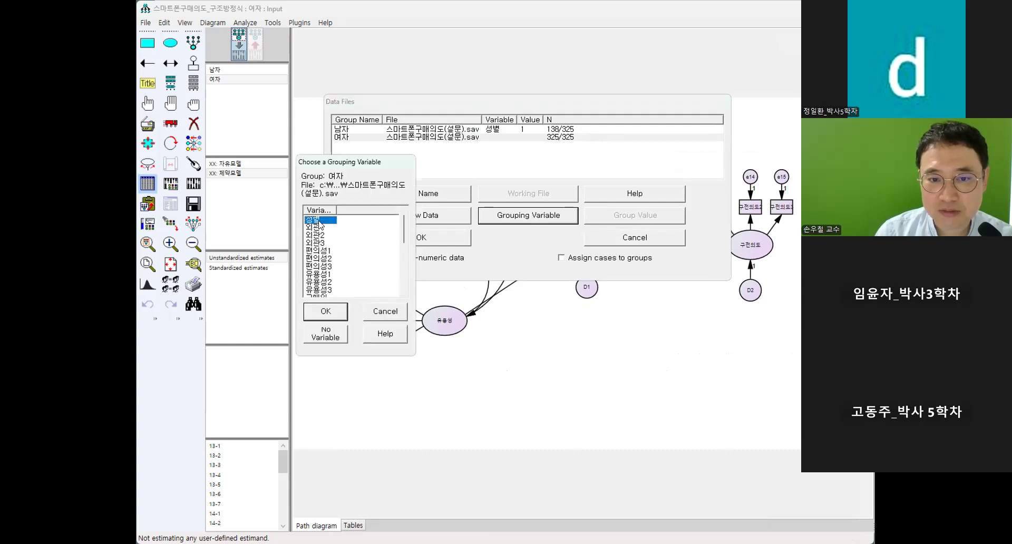
click(327, 313)
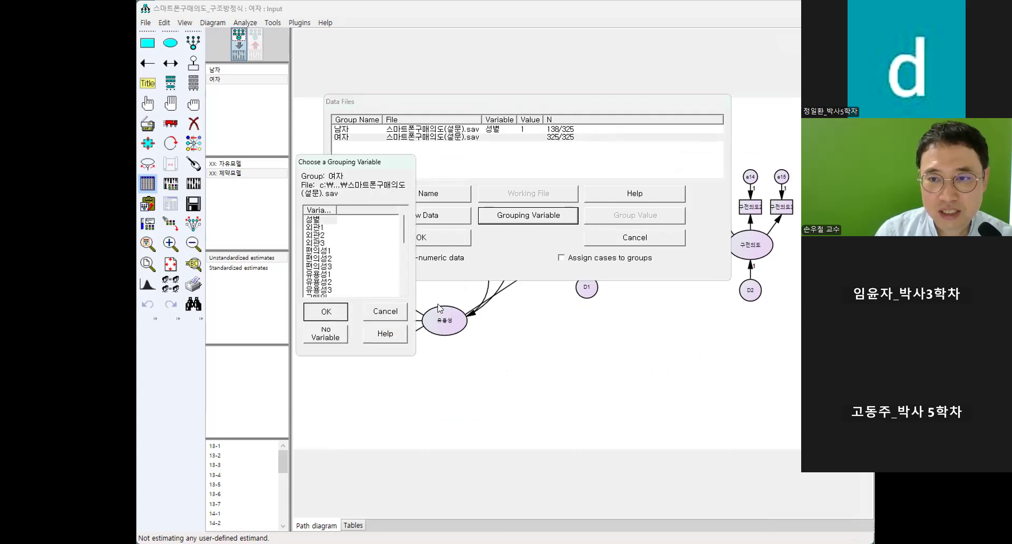
click(635, 216)
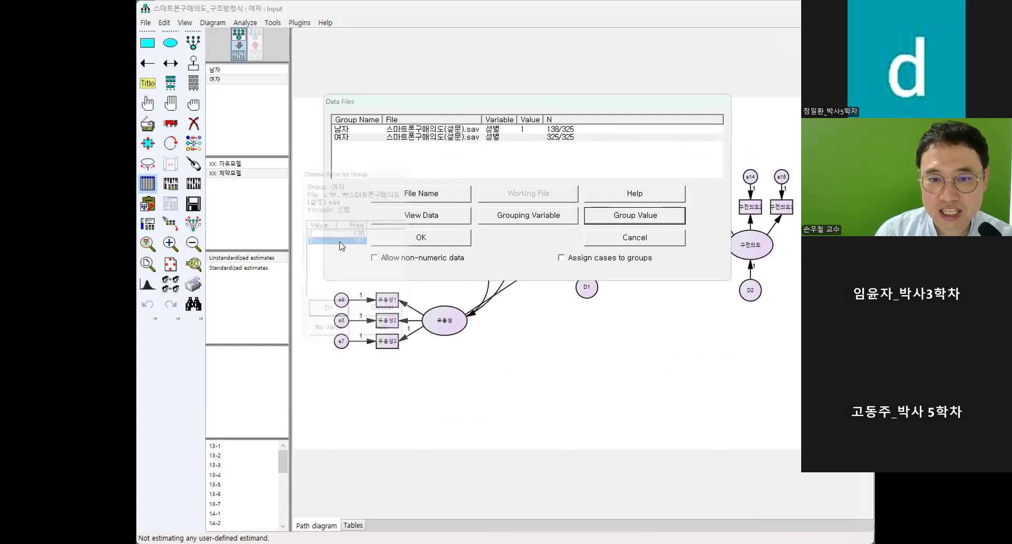
click(327, 315)
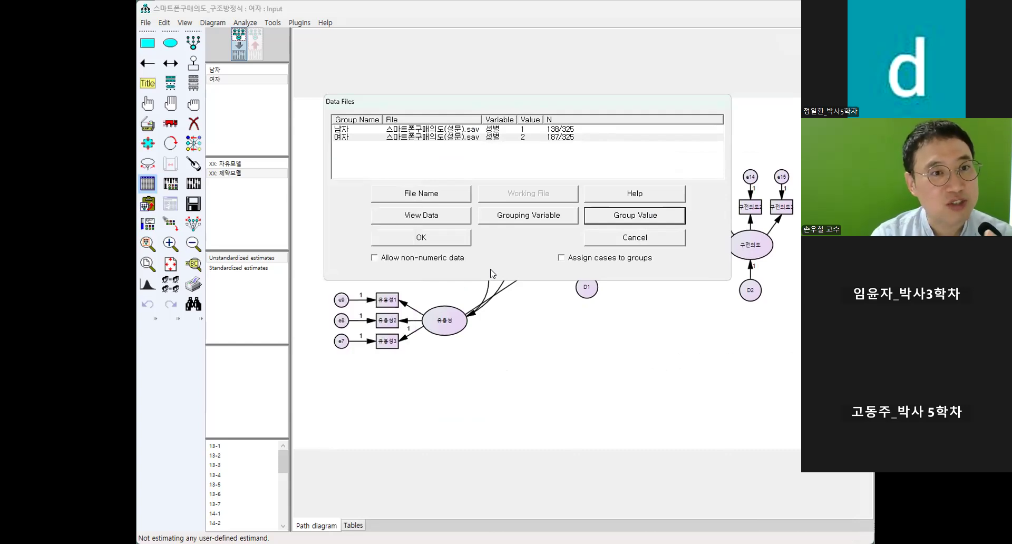
click(459, 240)
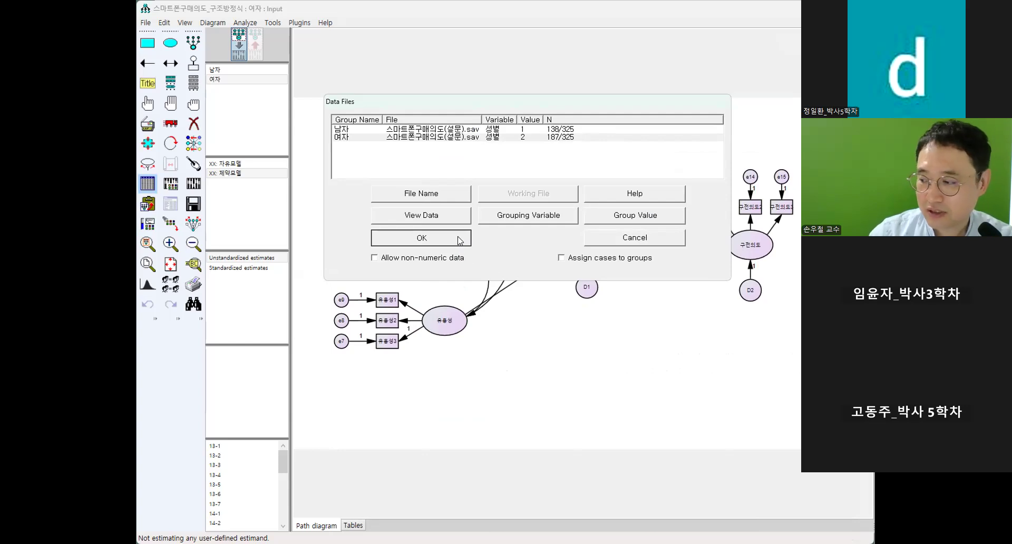
click(152, 184)
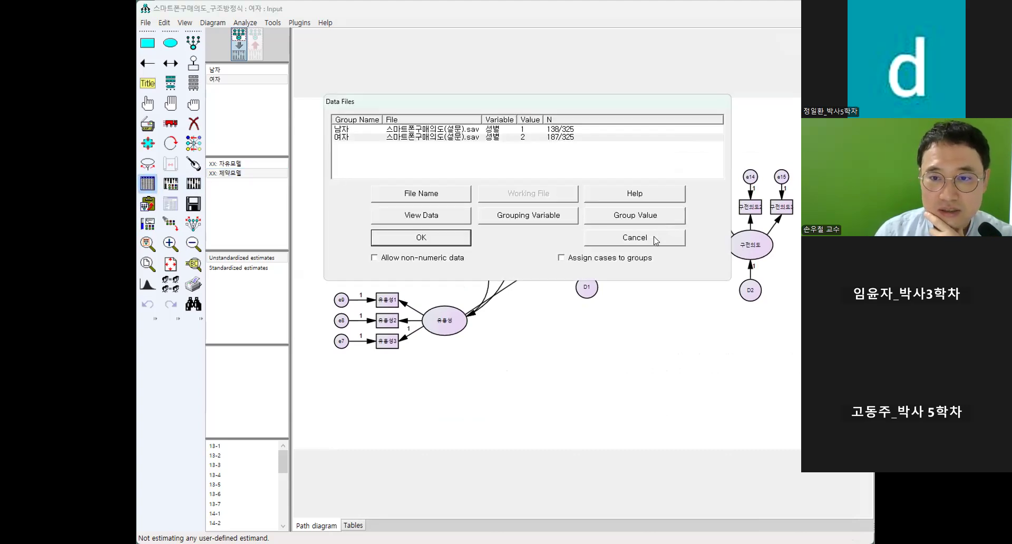
click(442, 239)
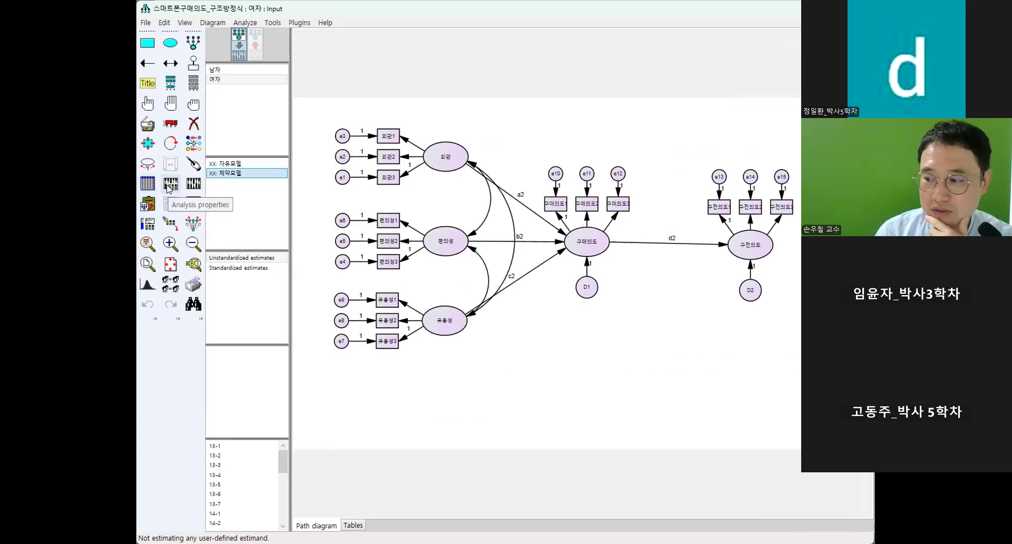
Turn on estimation of means and intercepts in the analysis properties, and calculate the estimates for both models.
click(169, 186)
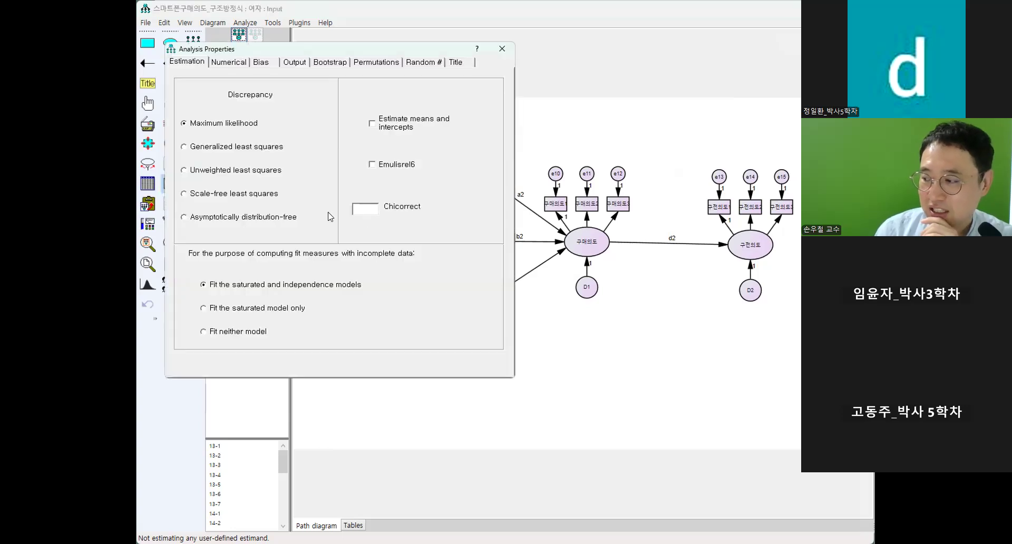
click(380, 127)
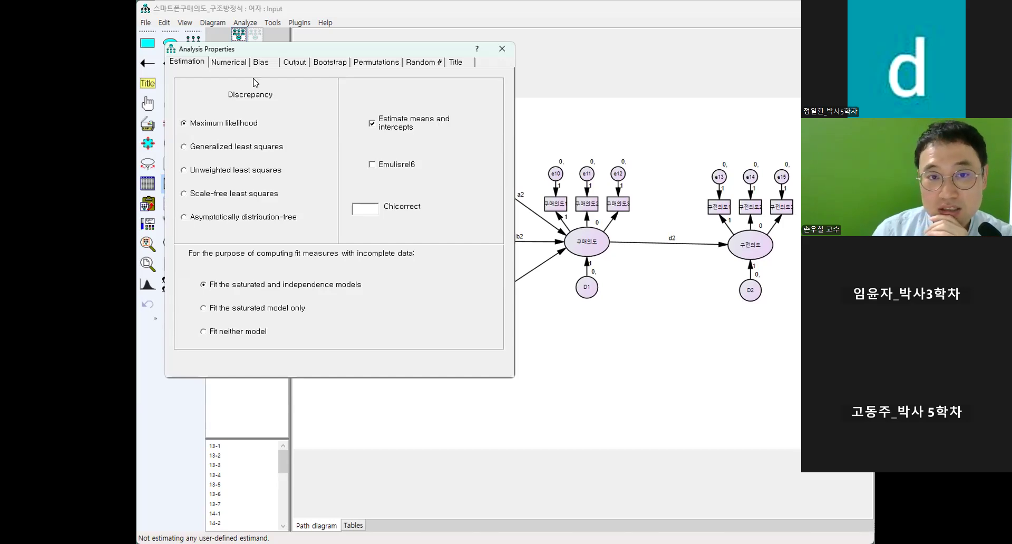
click(303, 64)
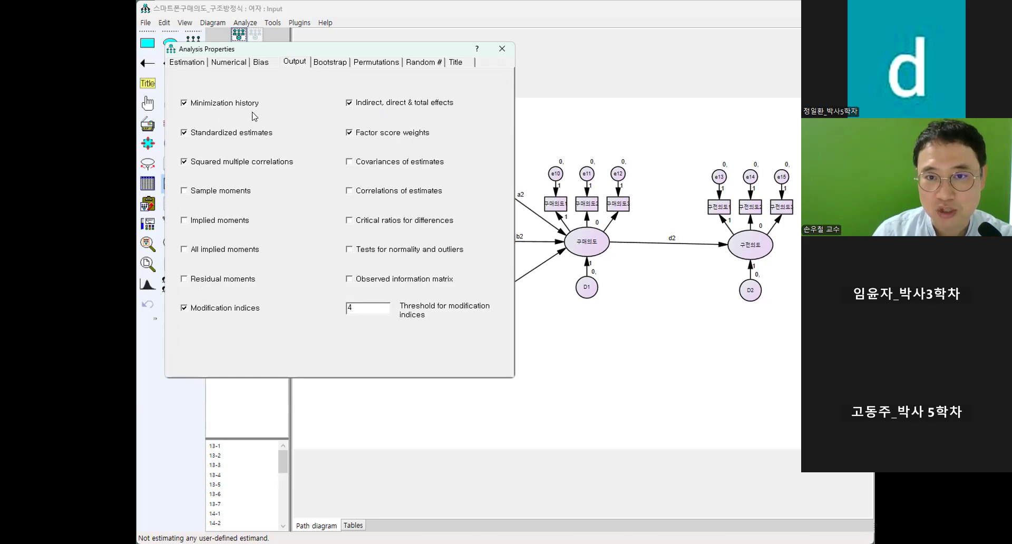
click(502, 49)
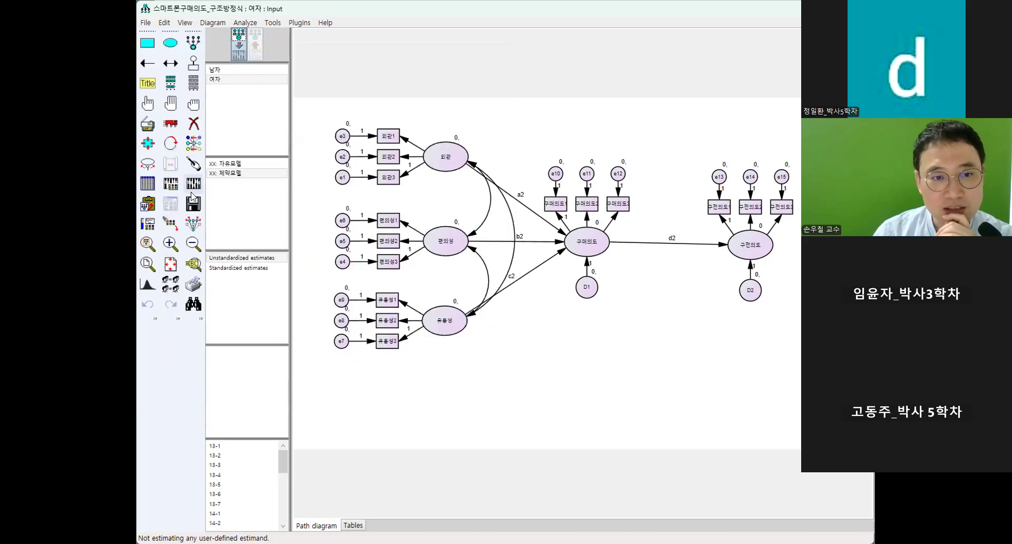
click(193, 183)
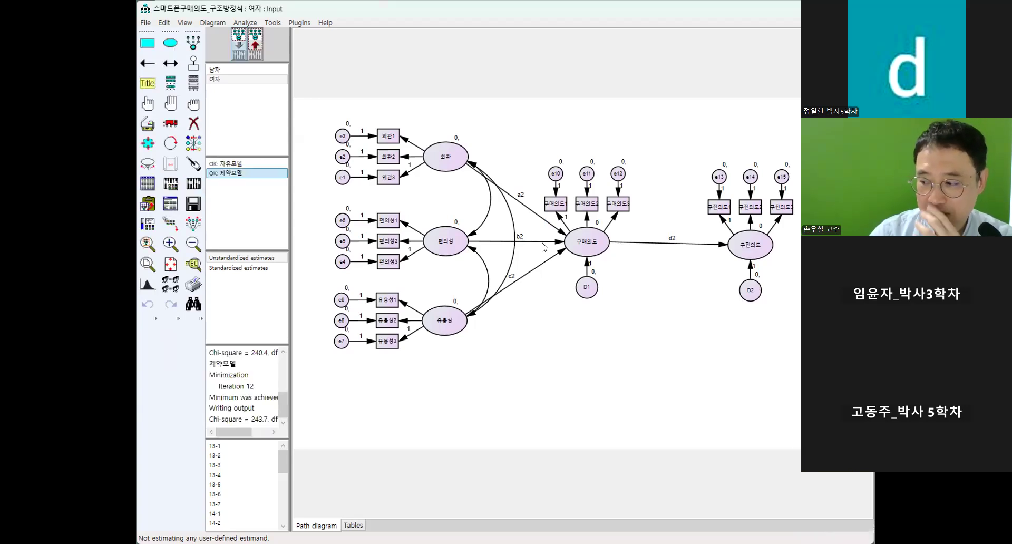
Open the text output and examine the chi-square result in the model notes for 자유모델.
click(170, 206)
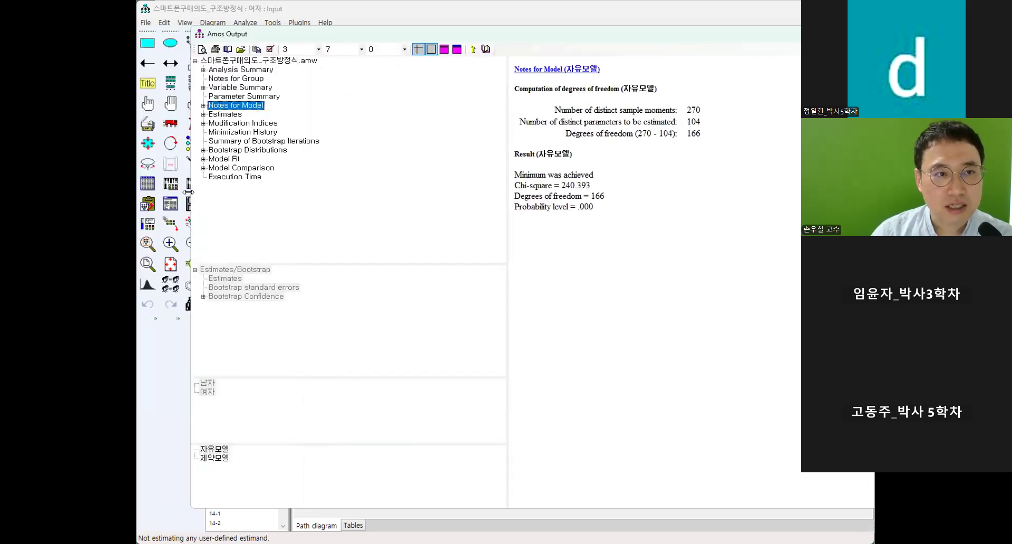
drag(188, 192, 142, 193)
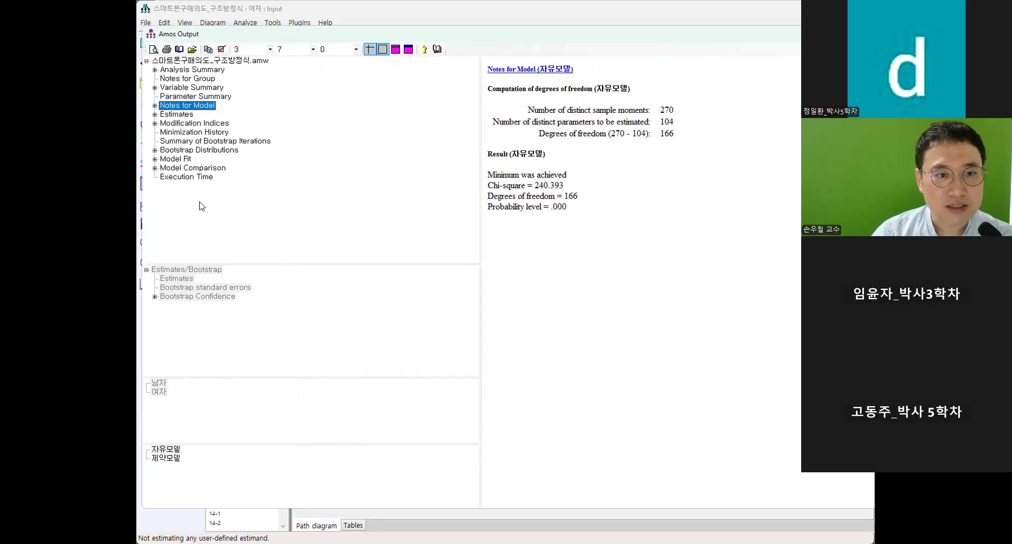
click(166, 450)
drag(485, 185, 579, 192)
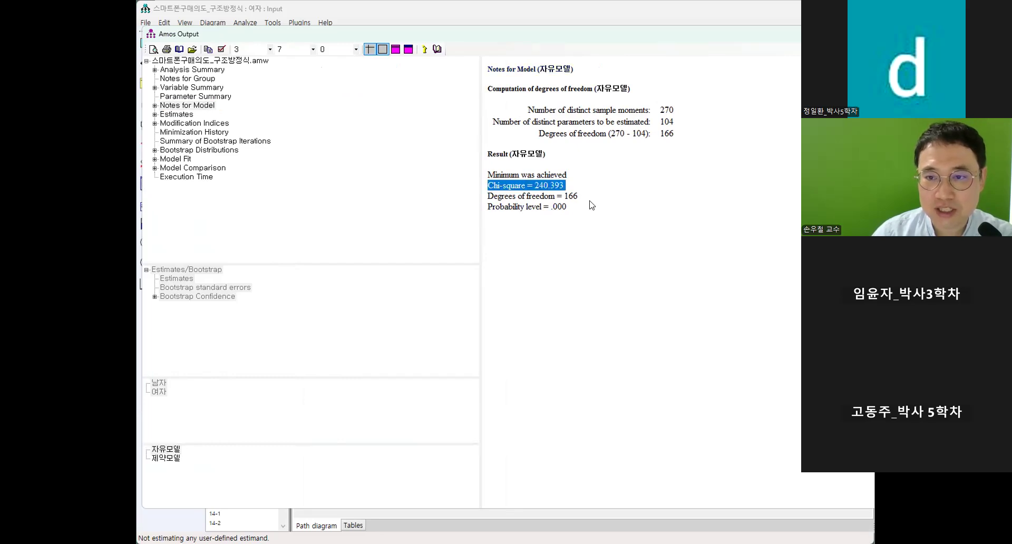
click(683, 194)
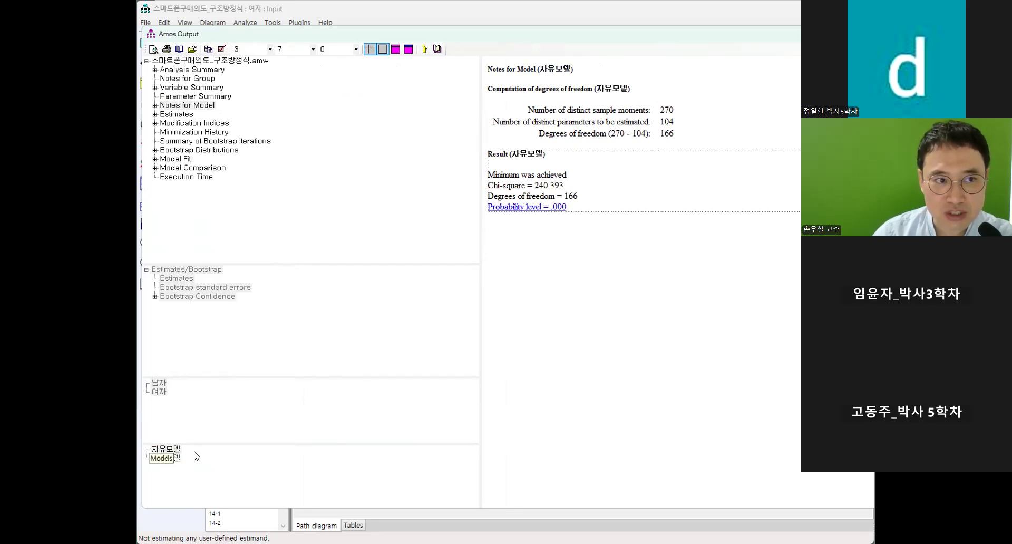
Show the model notes for 제약모델 and examine its chi-square result.
click(174, 459)
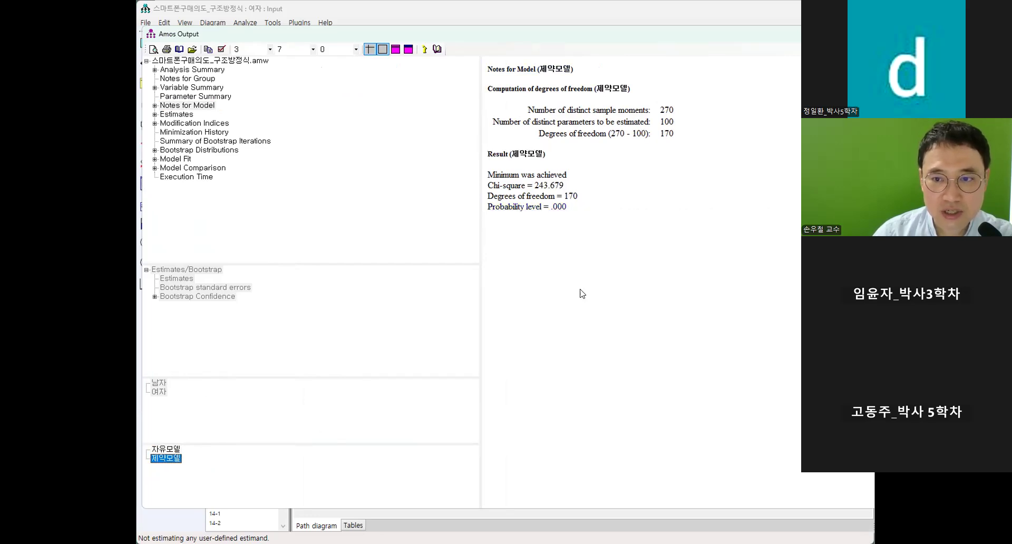
drag(568, 186, 487, 186)
click(639, 295)
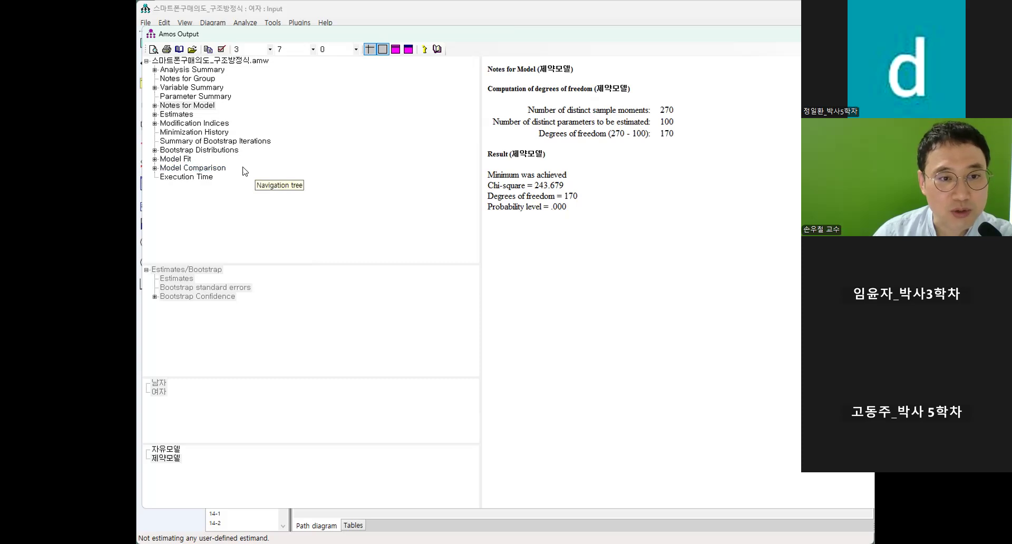
Show the nested model comparison and examine the DF, CMIN and P values for 제약모델 against 자유모델.
click(211, 170)
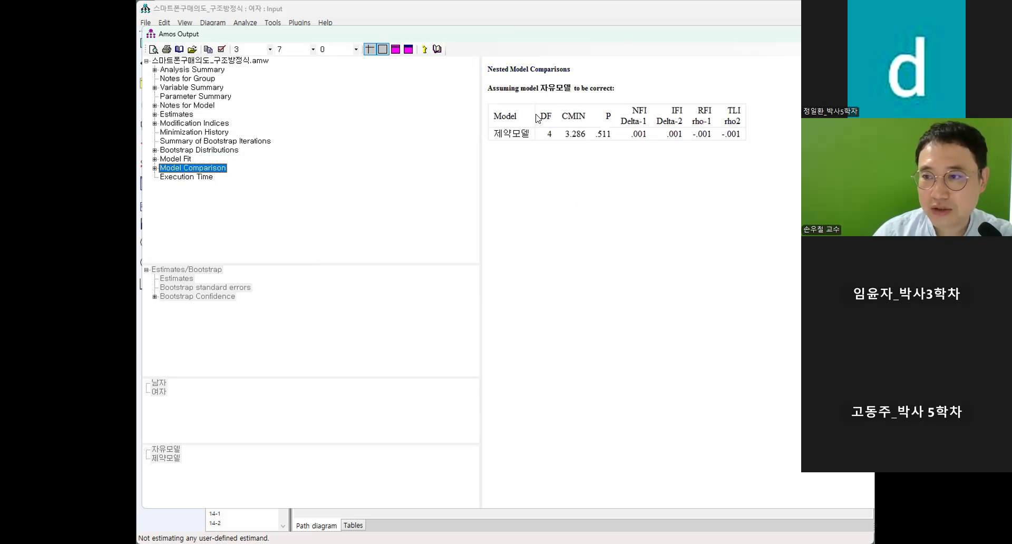
drag(537, 119, 592, 117)
click(594, 167)
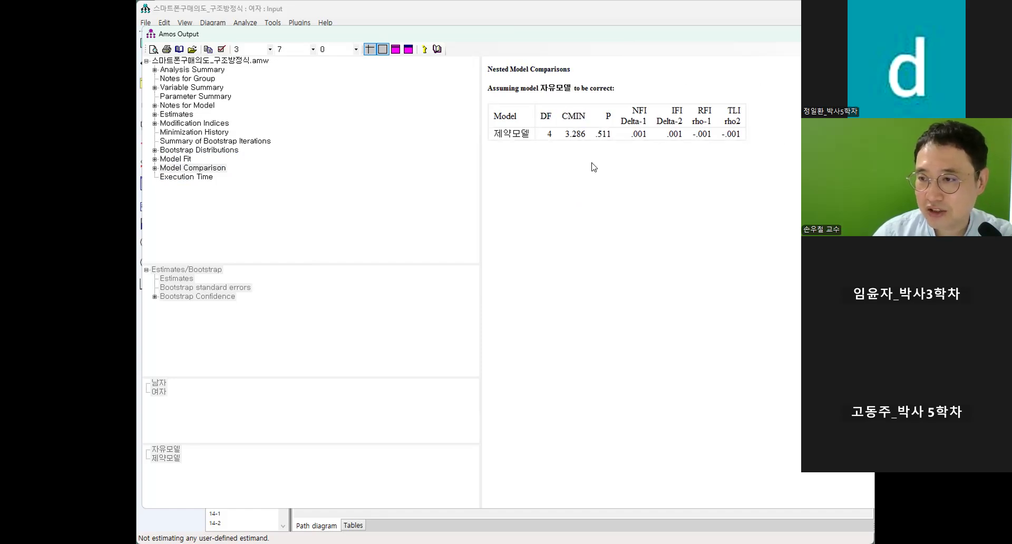
click(611, 128)
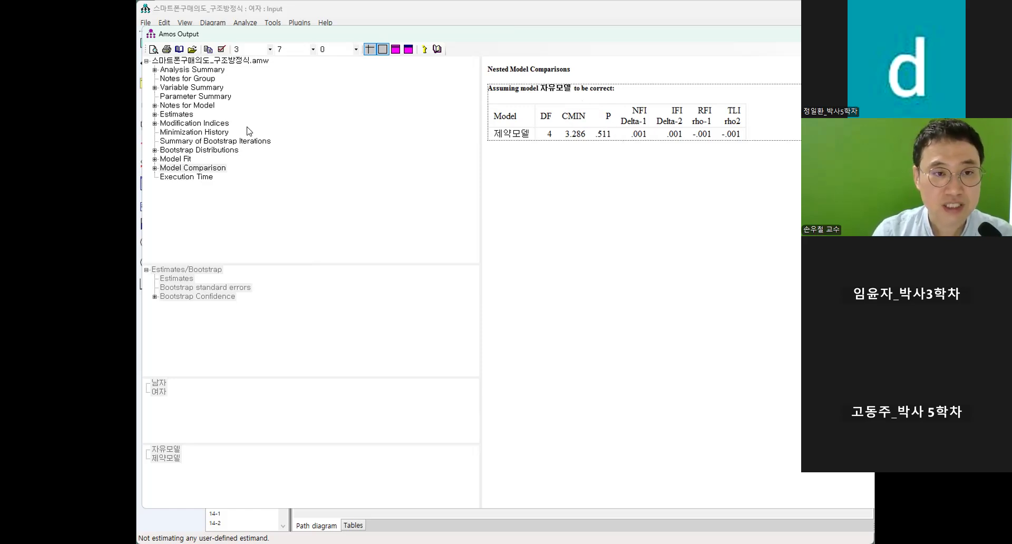
Show the parameter estimates under 자유모델 and examine the regression weights for the 남자 group and the 여자 group.
click(174, 116)
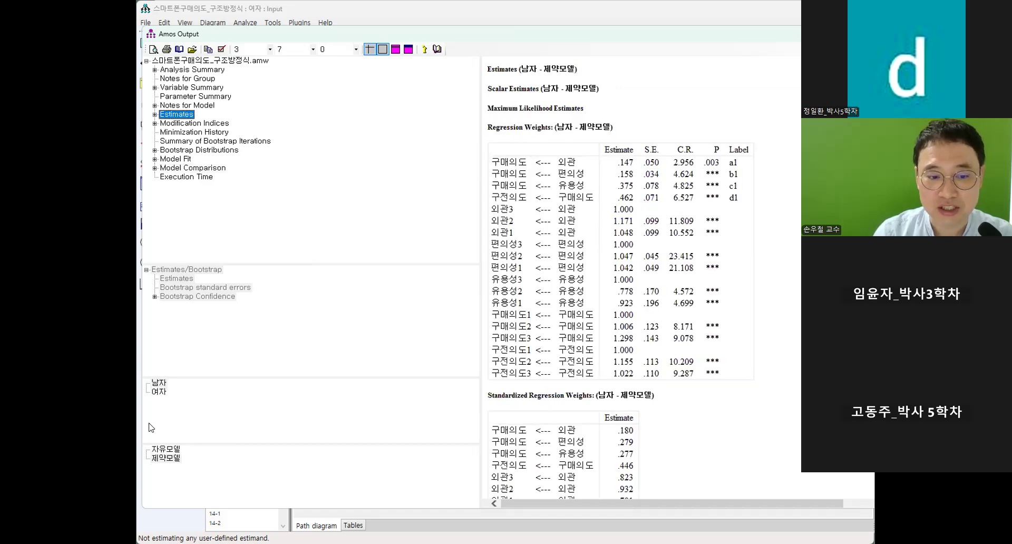
click(166, 449)
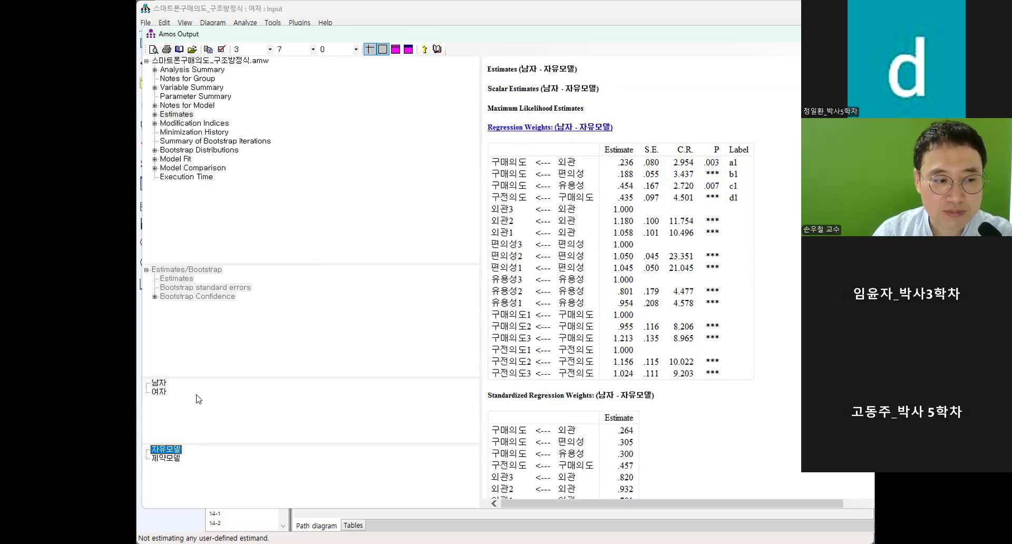
click(155, 393)
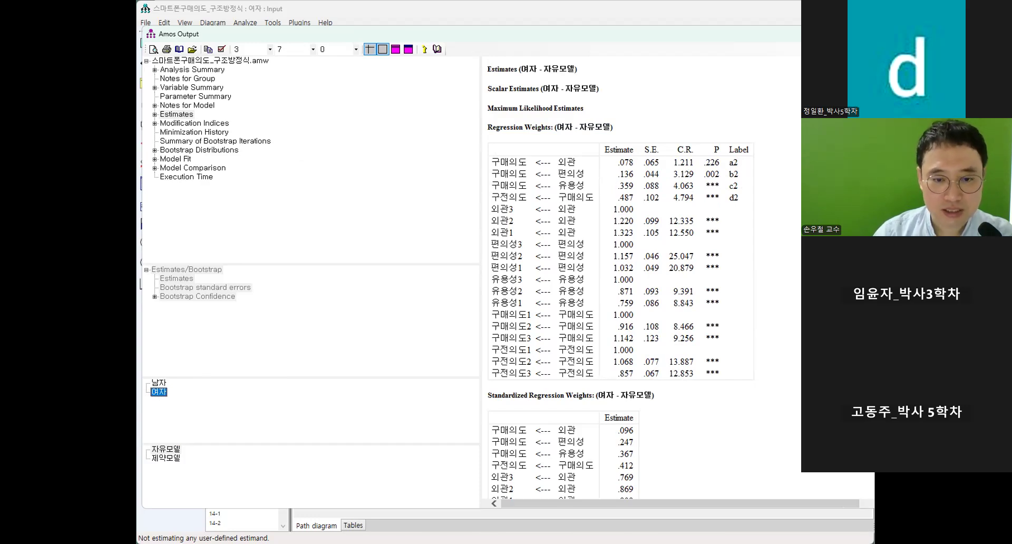
key(alt+Tab)
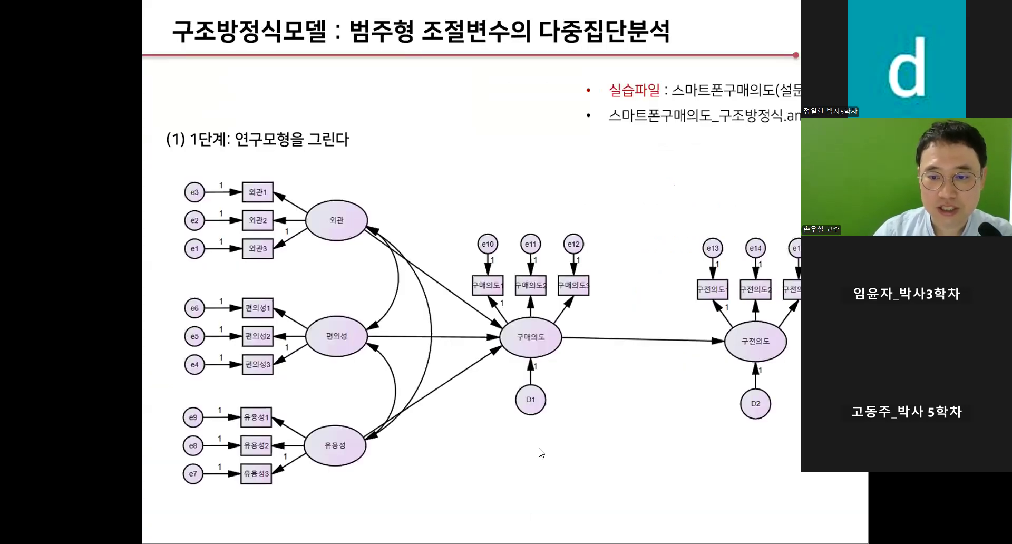
scroll(536, 446, down, 5)
scroll(536, 451, down, 4)
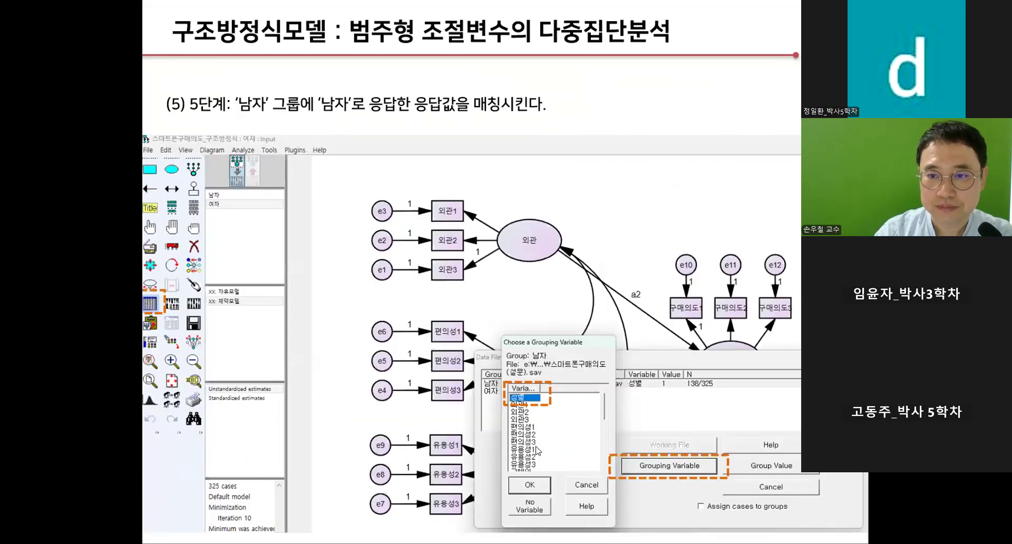
scroll(505, 296, down, 2)
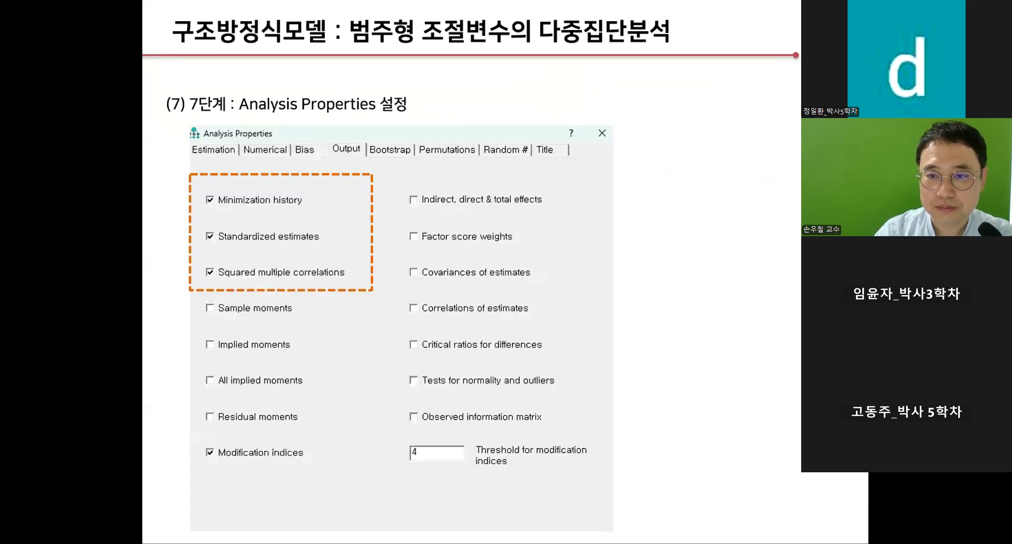
scroll(505, 295, down, 2)
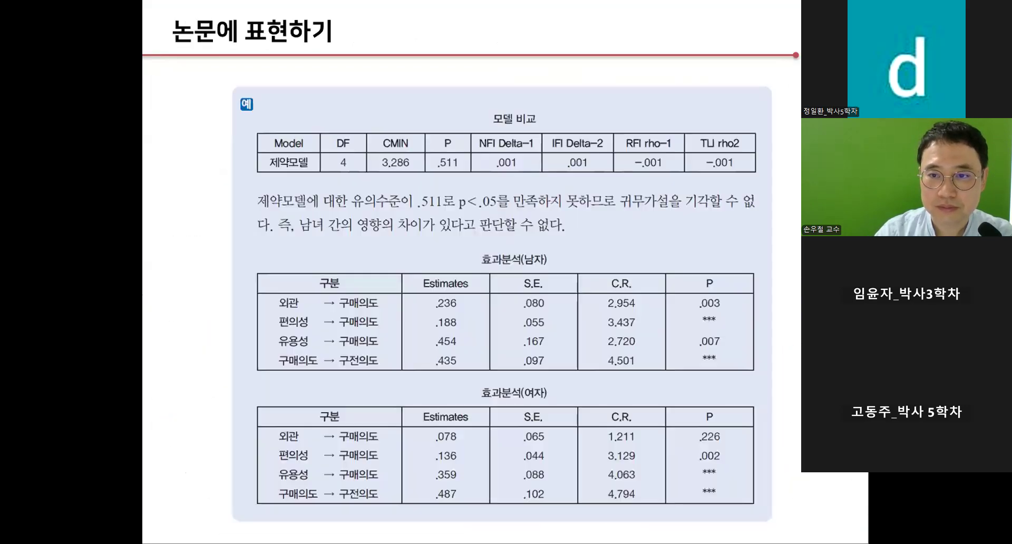
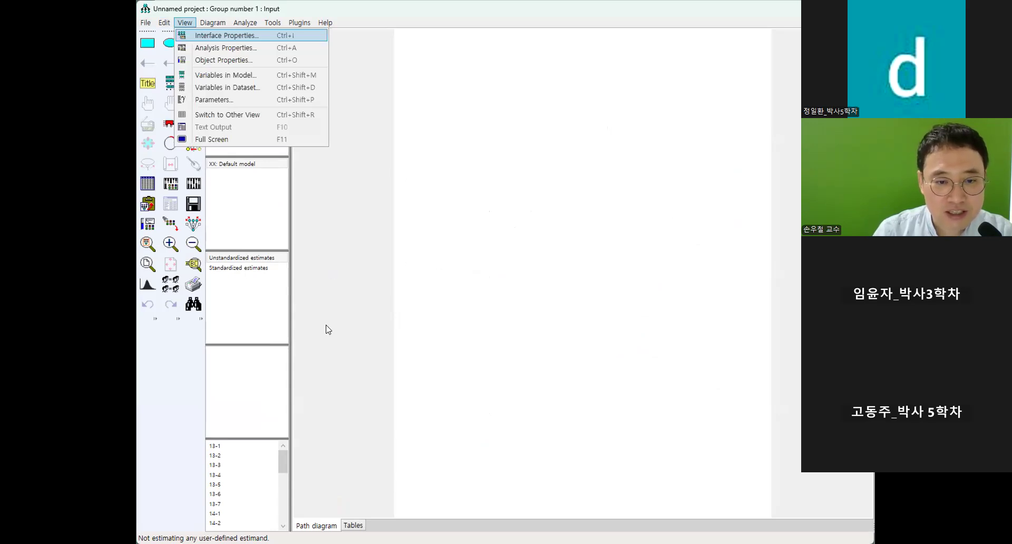
Set the drawing page's paper size to Landscape - Legal in the interface properties.
key(Return)
click(271, 389)
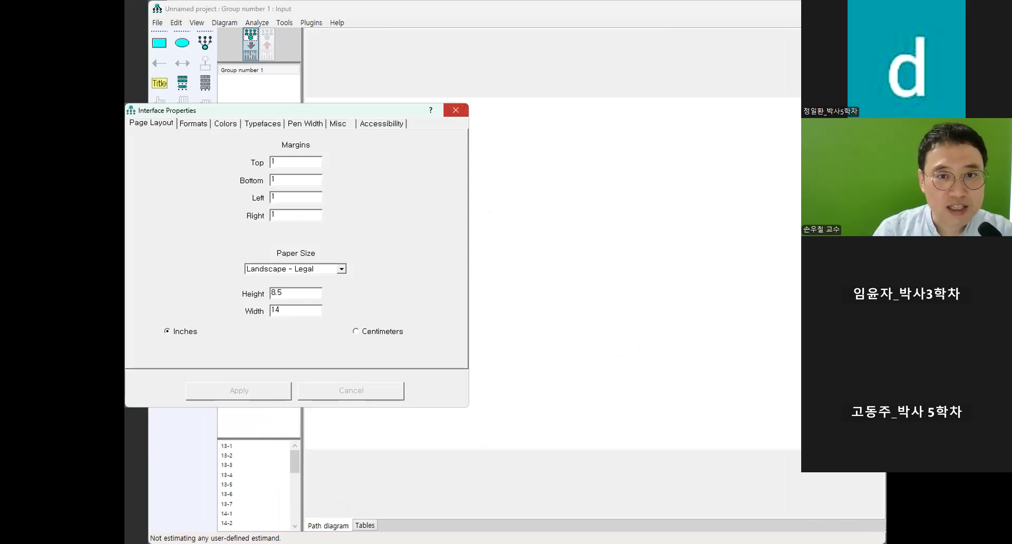
Draw a latent variable with two indicators and their error terms in the upper left part of the page.
click(452, 221)
click(452, 221)
click(452, 222)
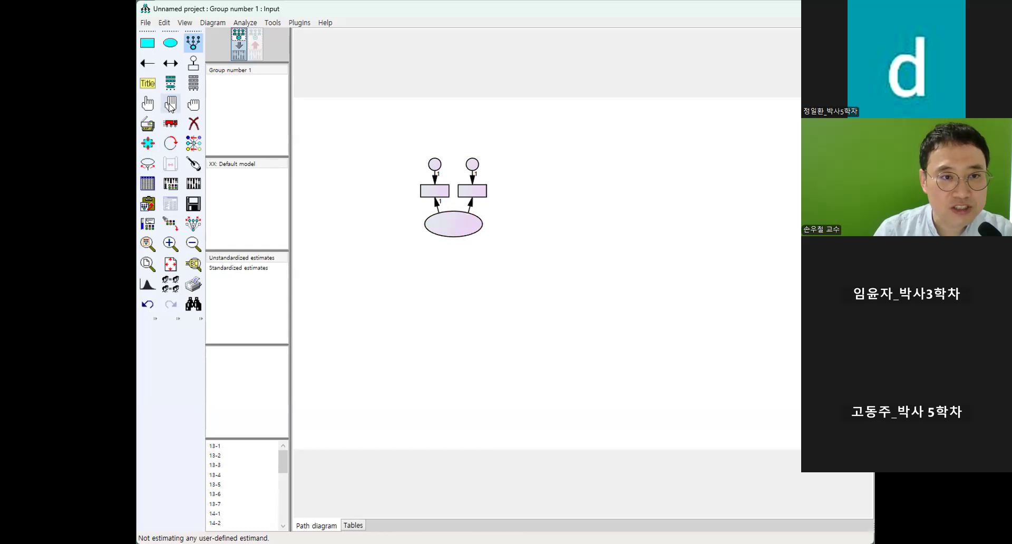
Rotate the latent variable's two indicators to its left side and duplicate the whole construct directly below it.
click(170, 143)
click(473, 228)
click(473, 228)
click(474, 228)
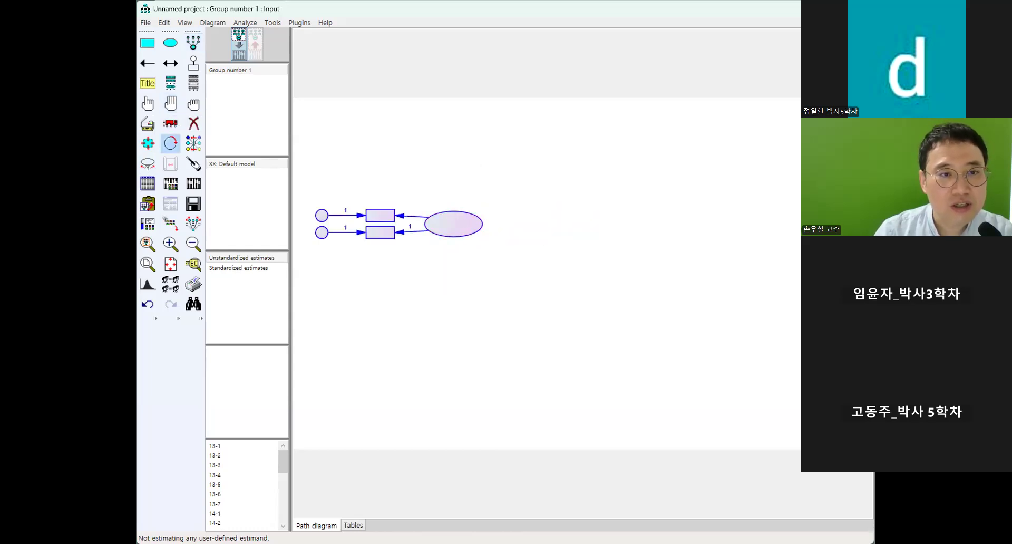
click(149, 125)
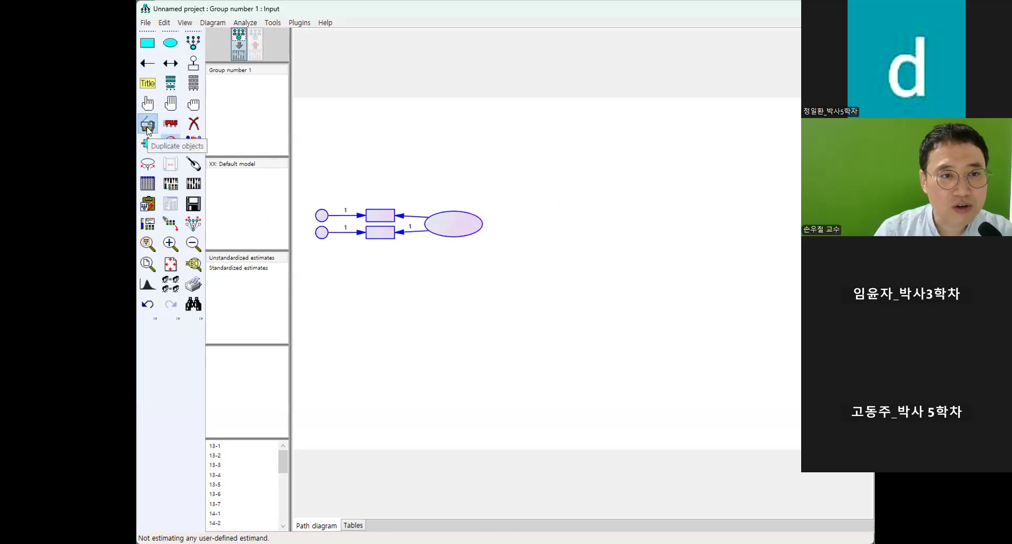
drag(450, 236, 452, 300)
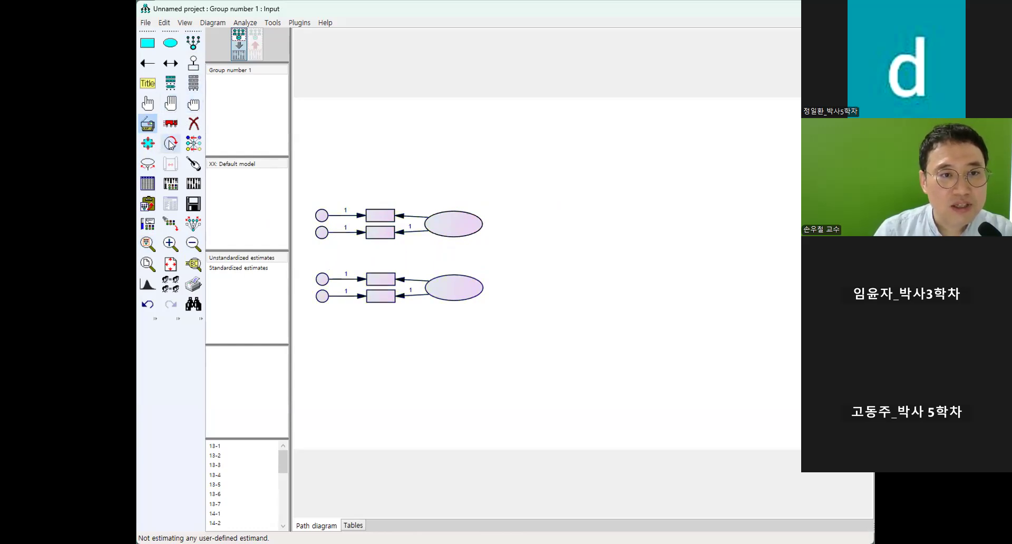
Draw a third latent variable with three indicators and error terms to the right of the two existing constructs.
click(193, 43)
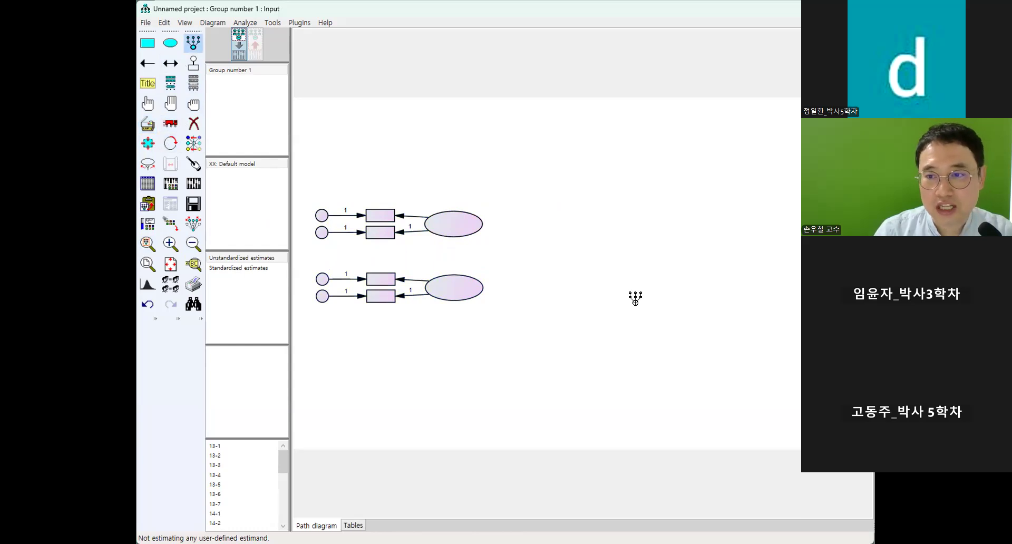
drag(606, 241, 665, 267)
click(635, 253)
click(636, 253)
click(635, 253)
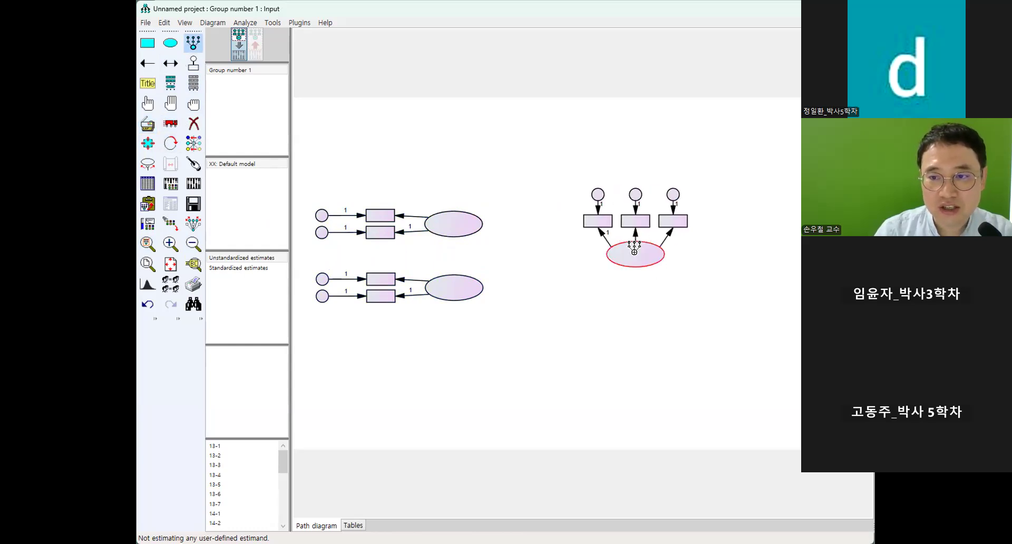
Select the three indicators and error terms of the right-hand latent variable and rotate them to its right side.
click(148, 103)
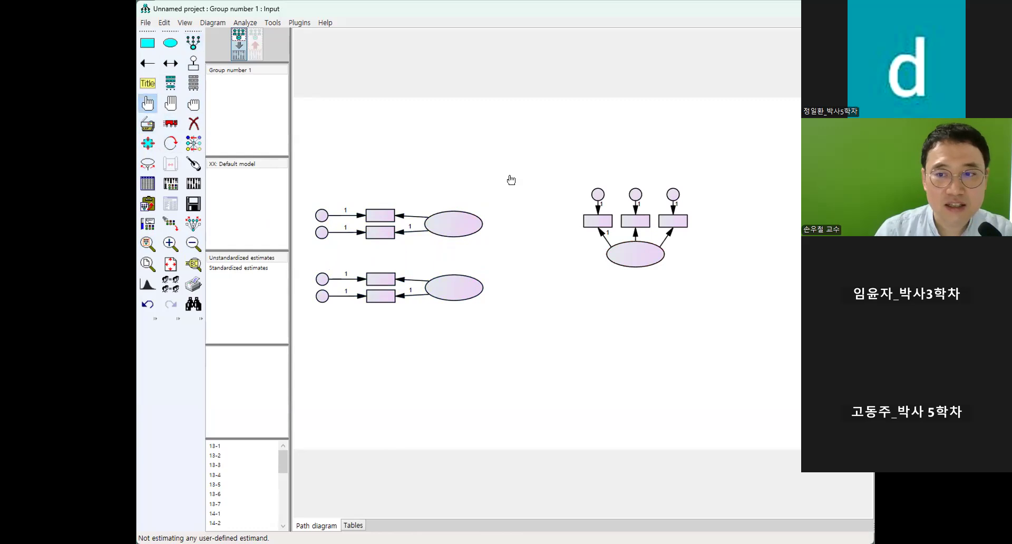
click(598, 194)
click(598, 221)
click(635, 221)
click(635, 195)
click(673, 195)
click(673, 221)
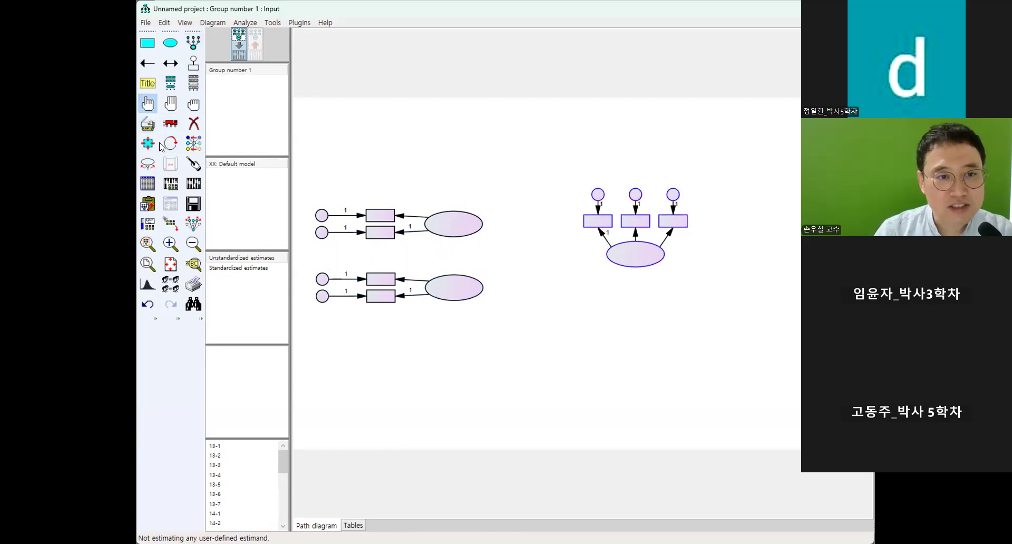
click(171, 143)
click(651, 259)
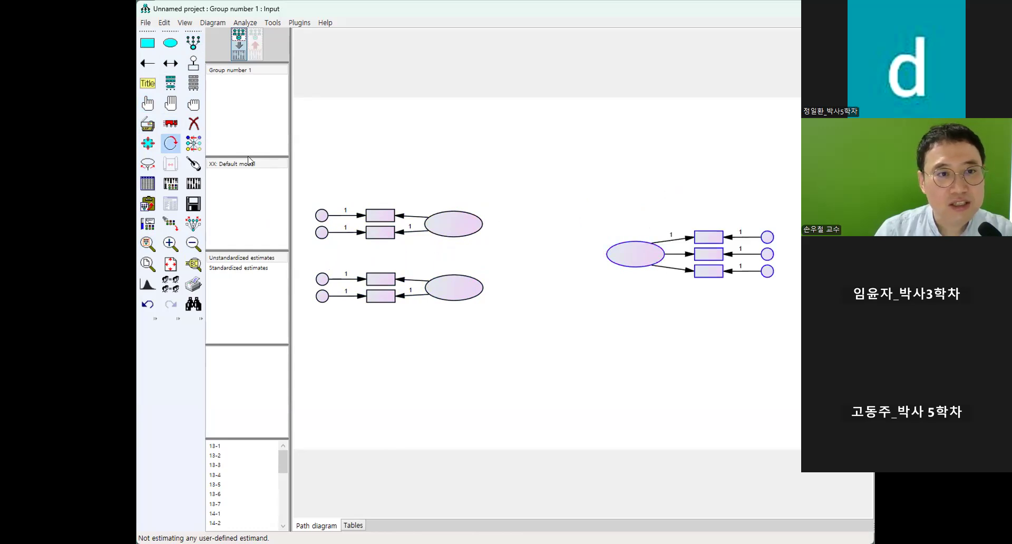
Draw regression paths from both left-hand latent variables to the right-hand latent variable.
click(148, 63)
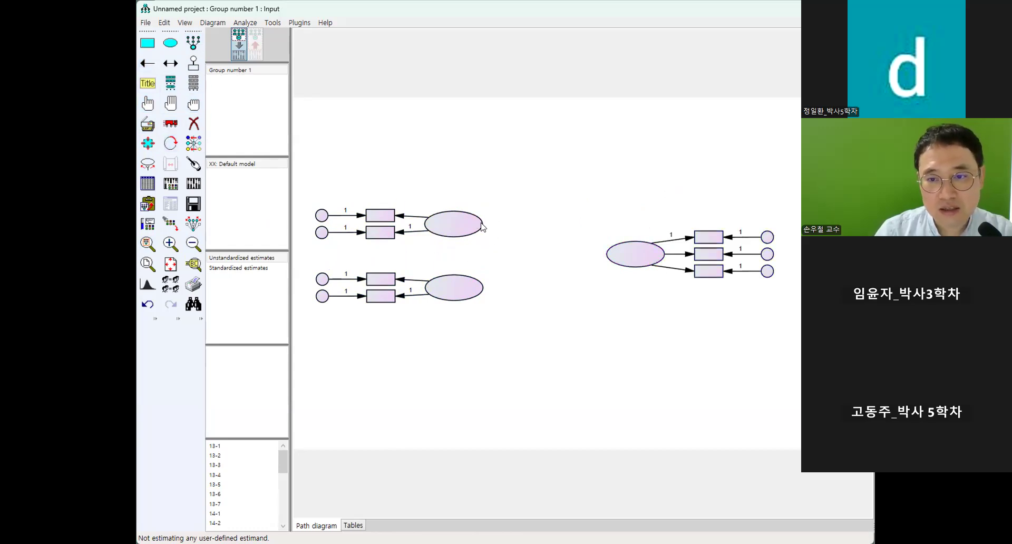
click(148, 63)
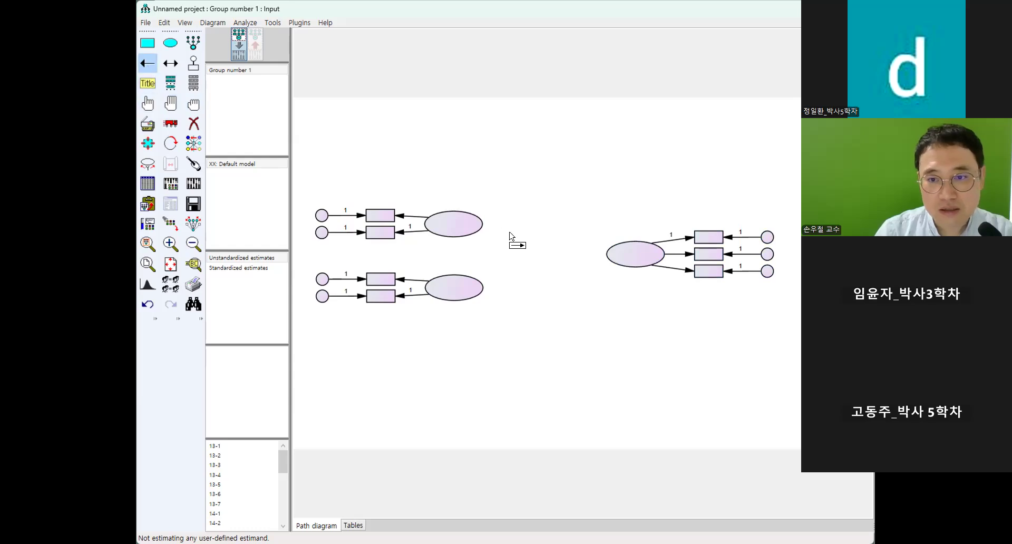
drag(481, 228, 607, 254)
drag(483, 289, 609, 257)
Draw a covariance between the two left-hand latent variables and add a residual term above the right-hand latent variable.
click(170, 63)
drag(480, 221, 479, 291)
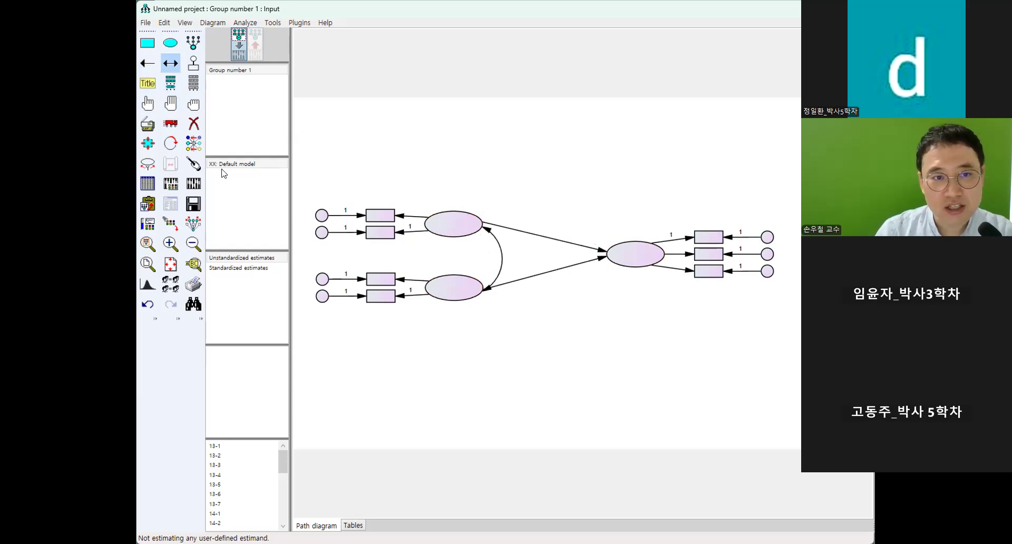
click(193, 62)
click(627, 243)
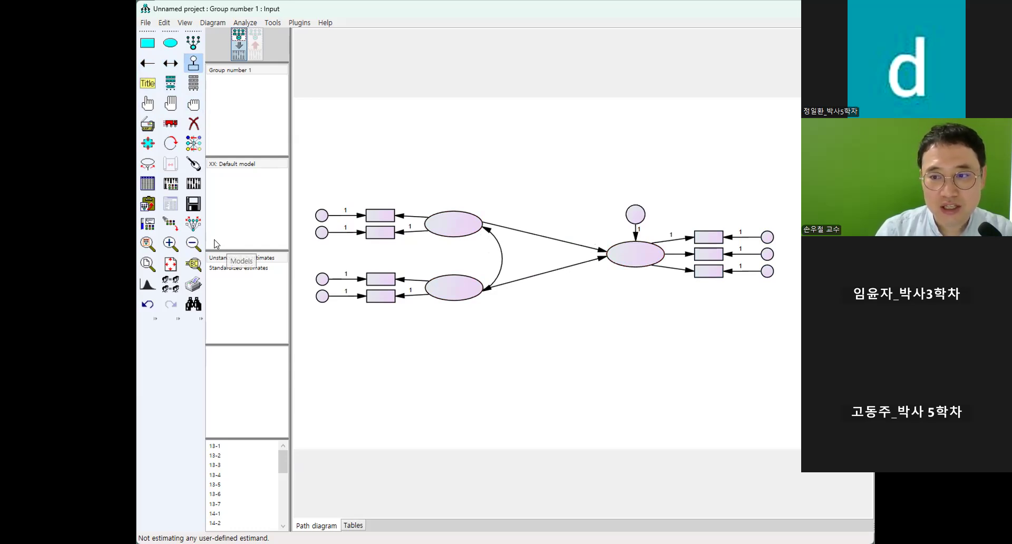
Attach male.sav as the data file for Group number 1.
click(148, 182)
click(414, 195)
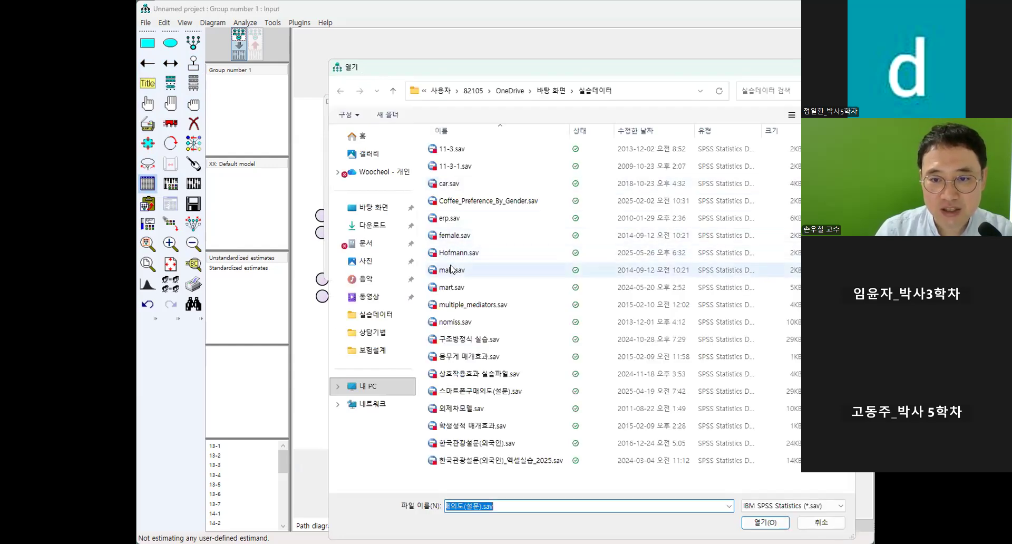
click(453, 270)
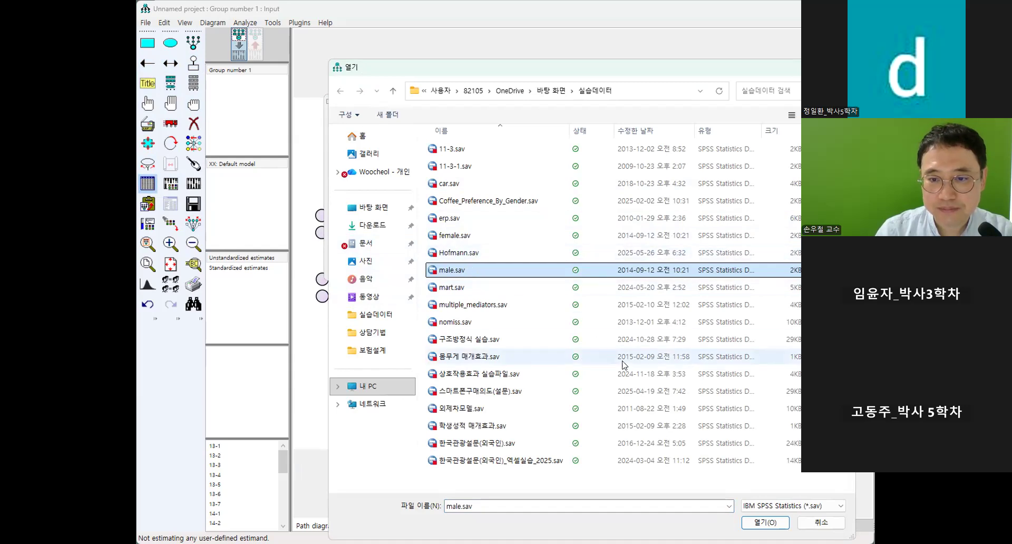
click(771, 523)
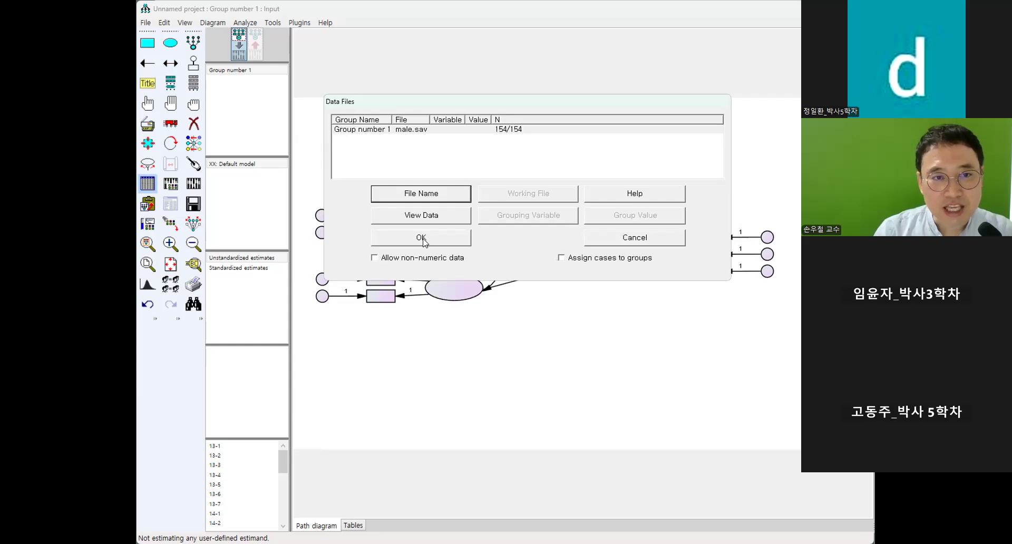
click(421, 238)
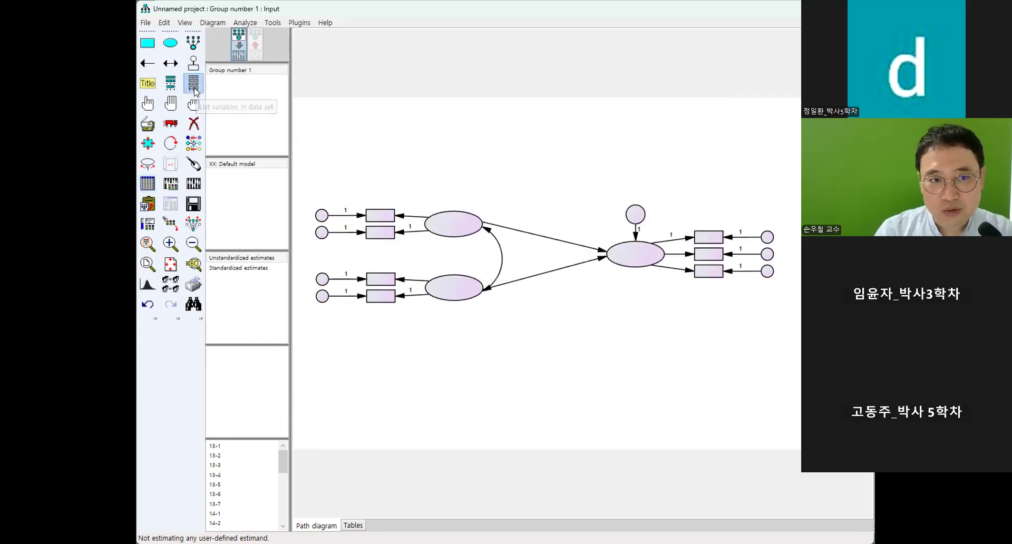
Assign data set variables p1 and p2 to the upper-left construct's indicators and q1 and q2 to the lower-left construct's indicators.
drag(376, 210, 390, 217)
drag(136, 132, 391, 233)
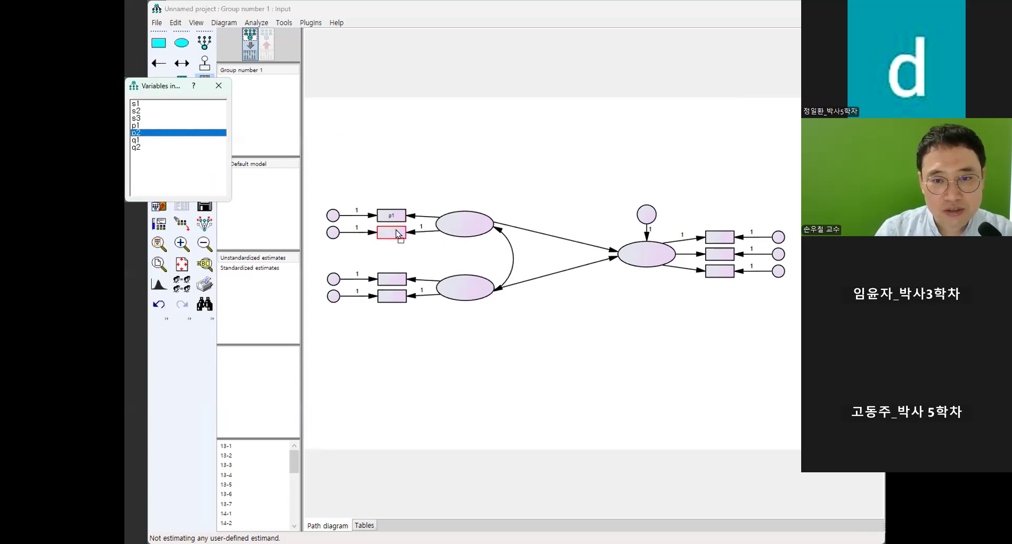
drag(136, 141, 389, 284)
drag(138, 148, 384, 299)
Assign data set variables s1, s2 and s3 to the three indicators of the right-hand latent variable.
drag(136, 104, 721, 240)
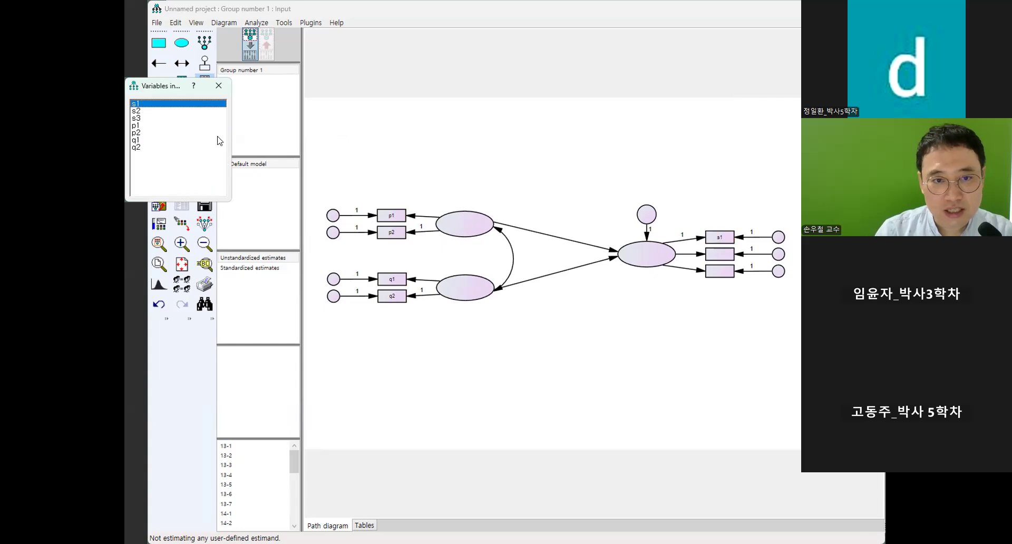
drag(138, 112, 729, 257)
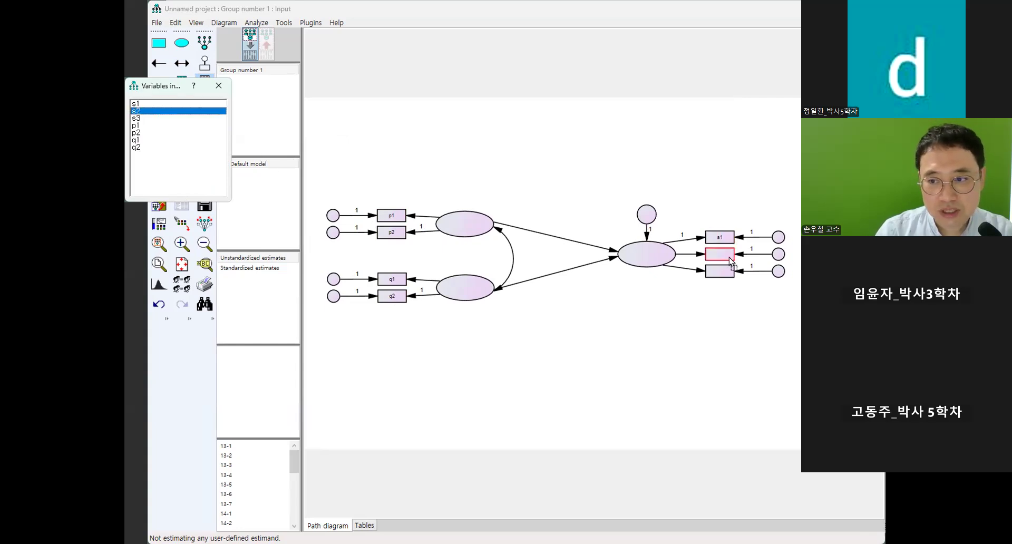
drag(141, 120, 723, 274)
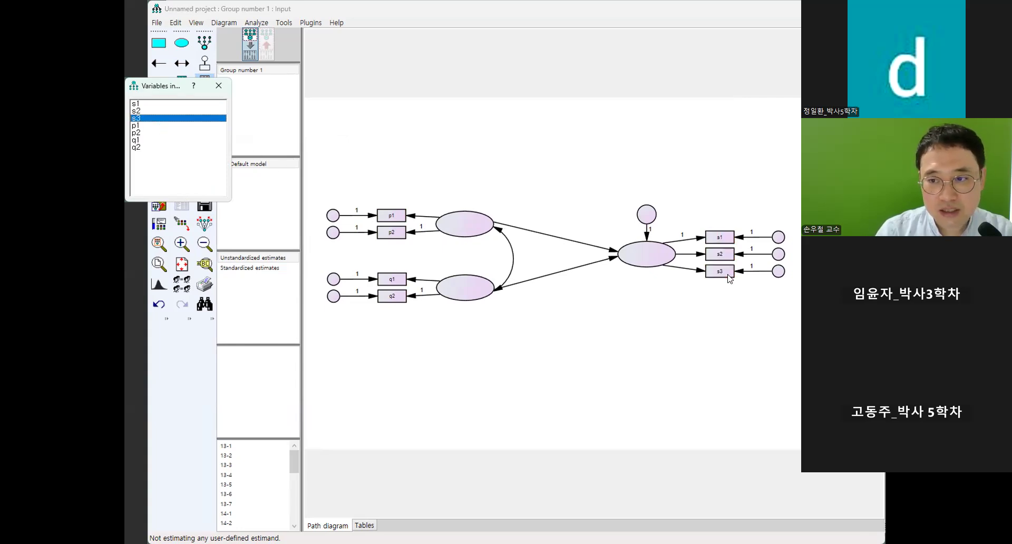
Name the latent variable measured by p1 and p2 외모.
double_click(479, 231)
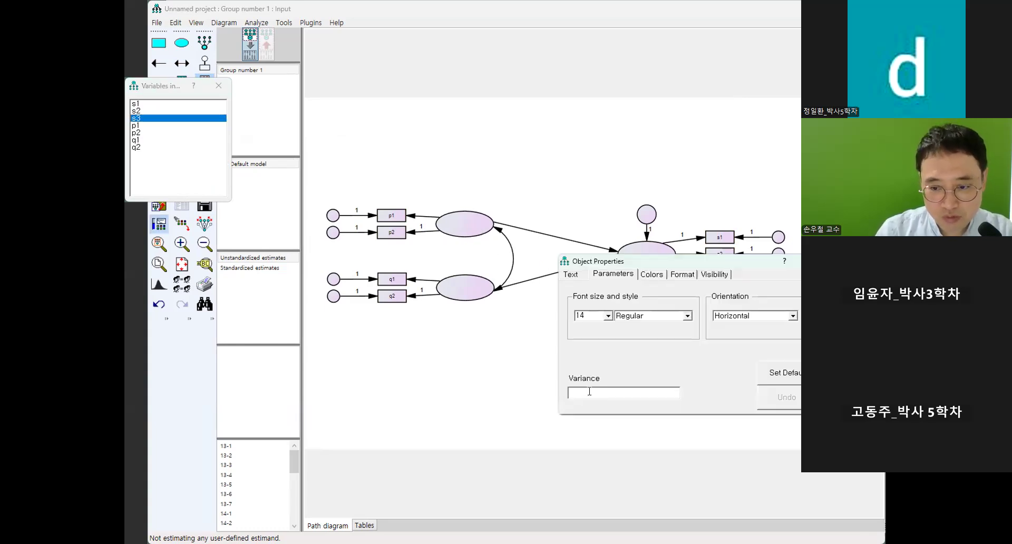
click(574, 274)
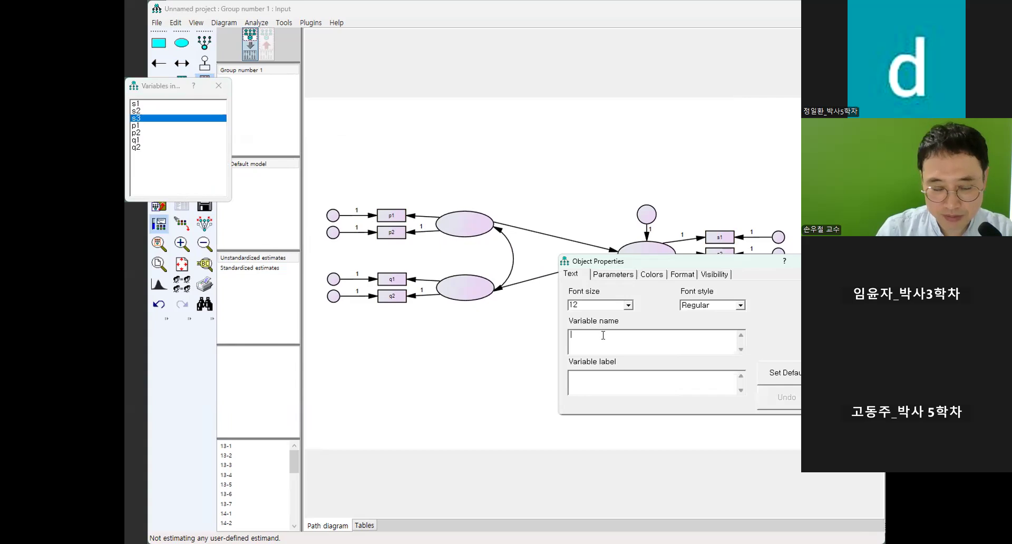
text(외모)
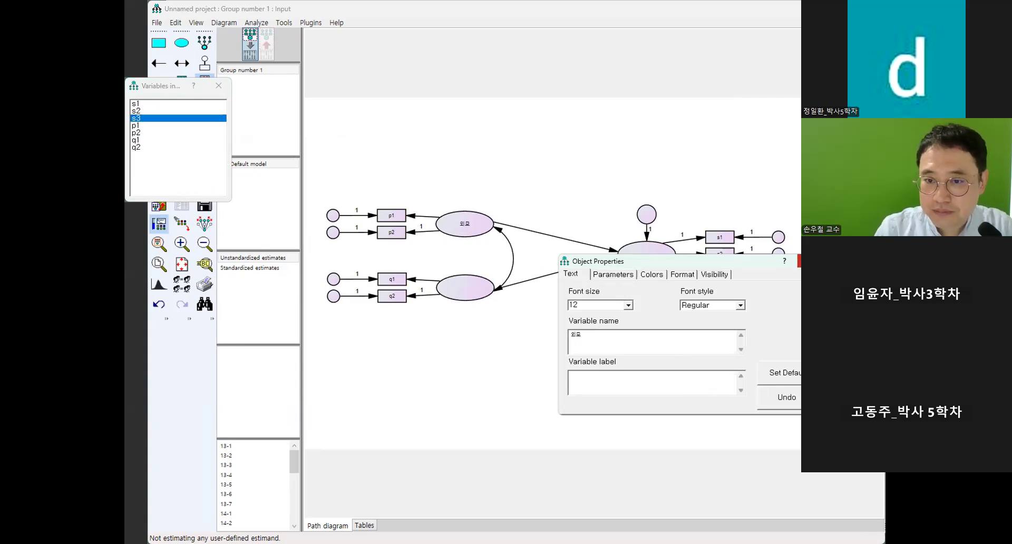
click(809, 262)
click(464, 308)
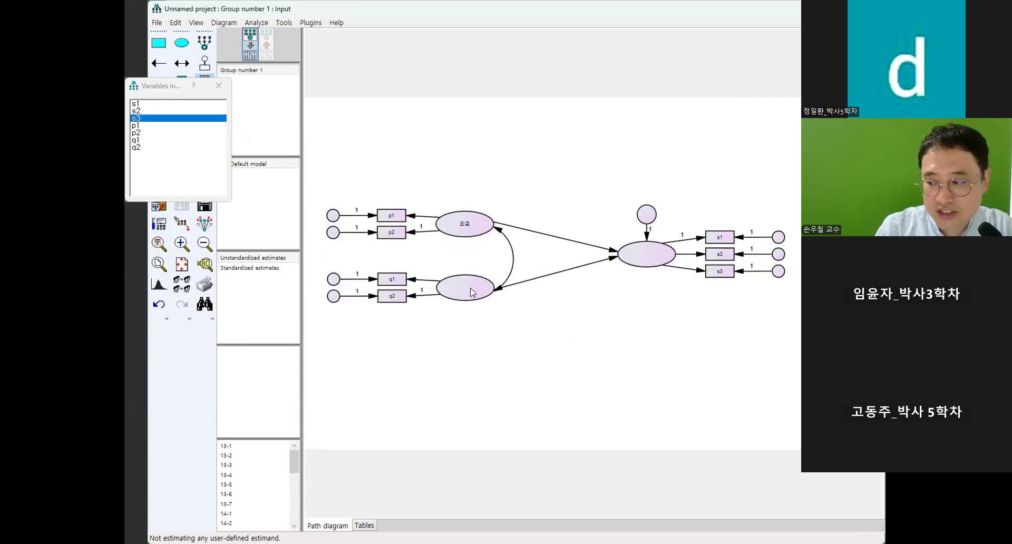
Name the latent variable measured by q1 and q2 토론의질.
double_click(471, 288)
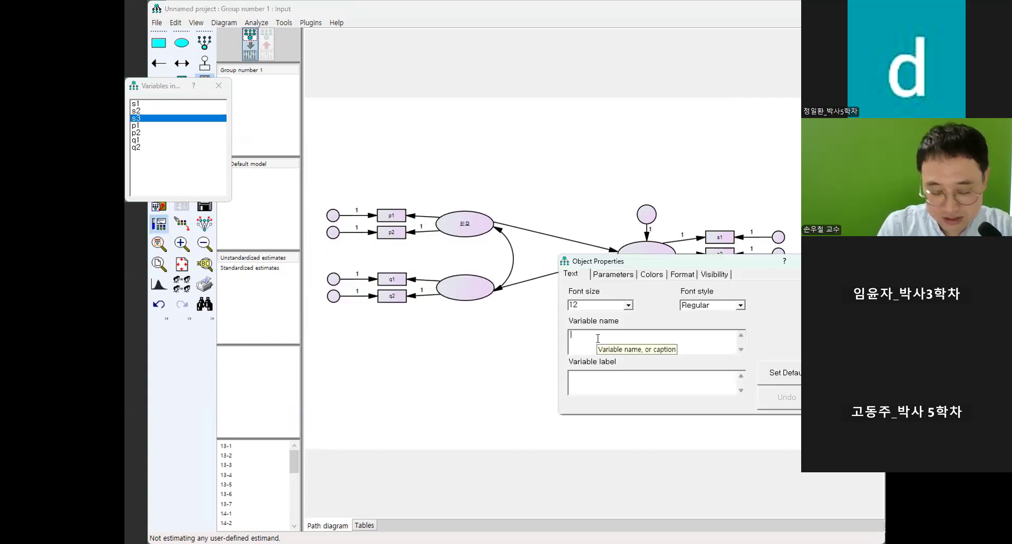
text(토)
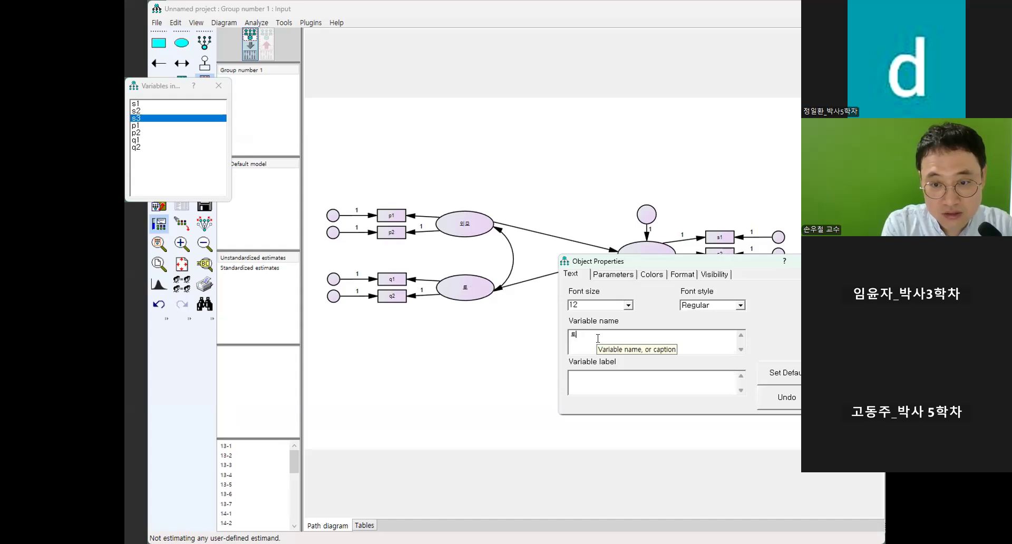
text(론의지)
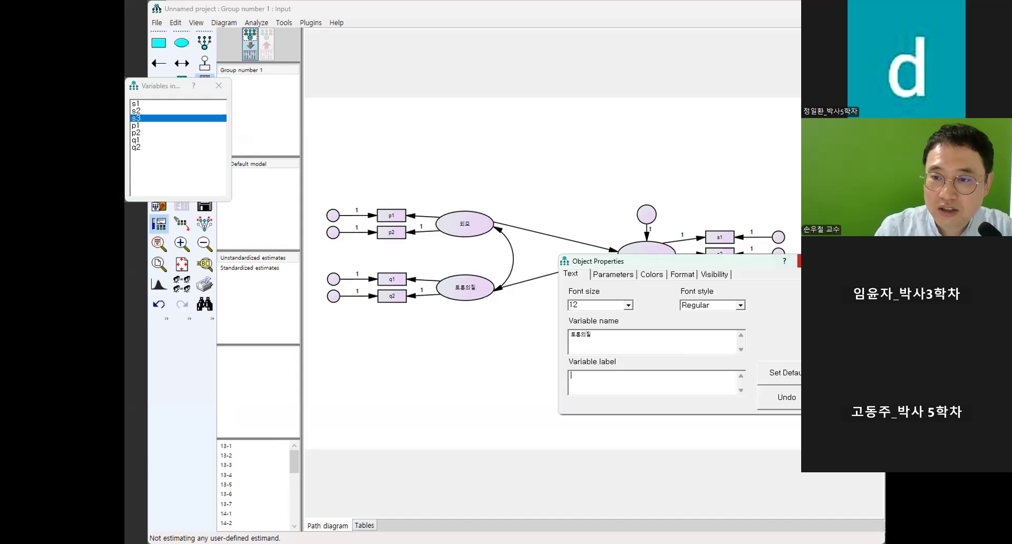
click(799, 261)
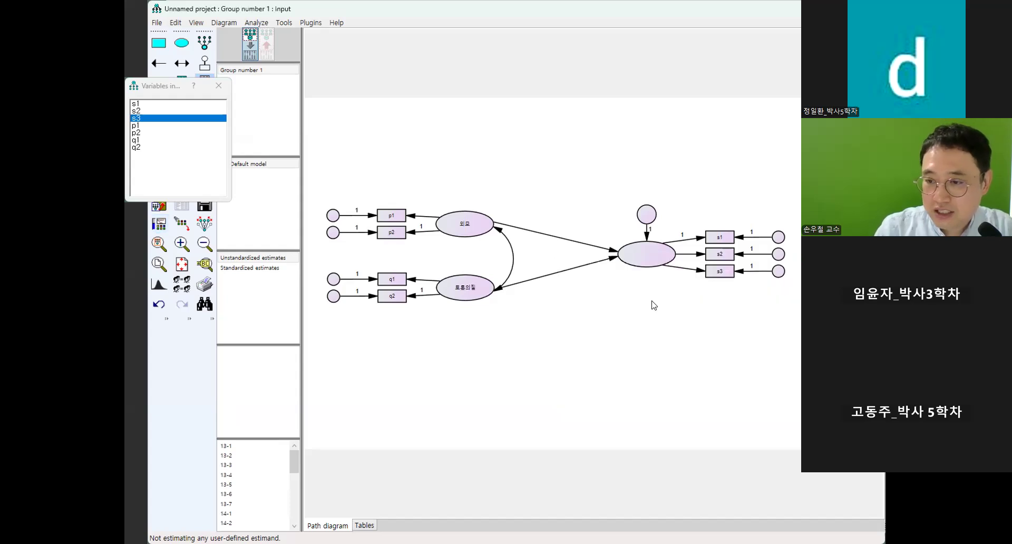
Name the latent variable measured by s1, s2 and s3 성공.
double_click(650, 258)
text(서)
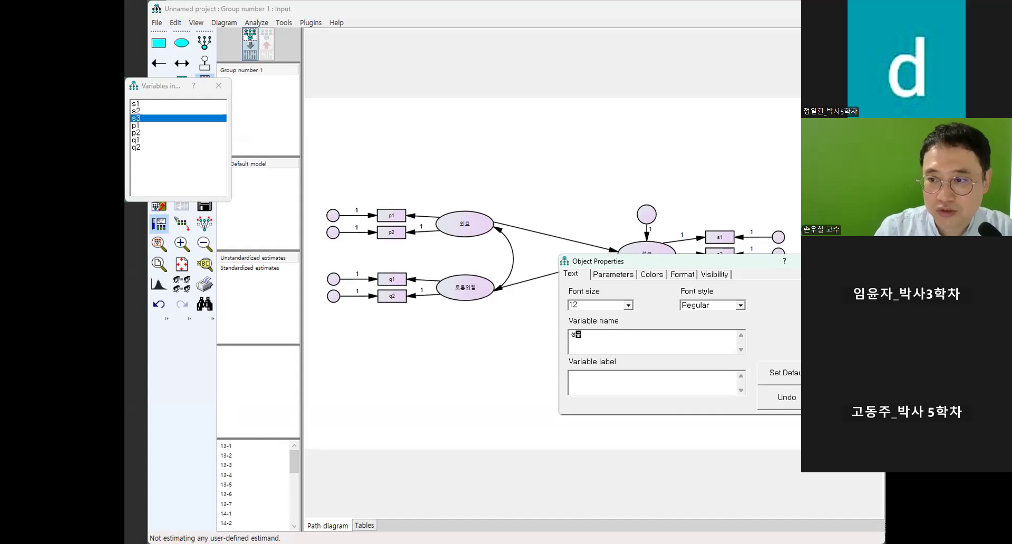
click(799, 260)
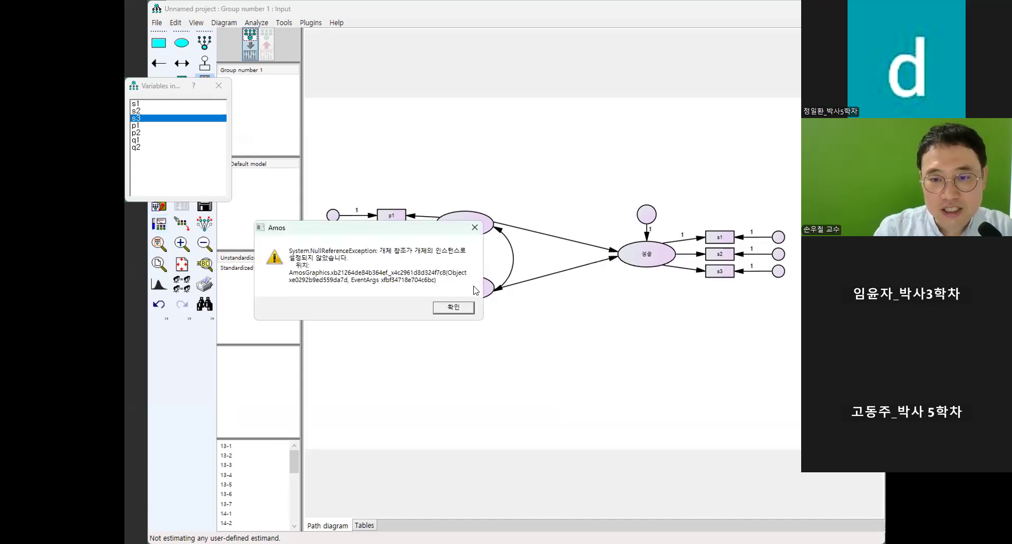
click(462, 309)
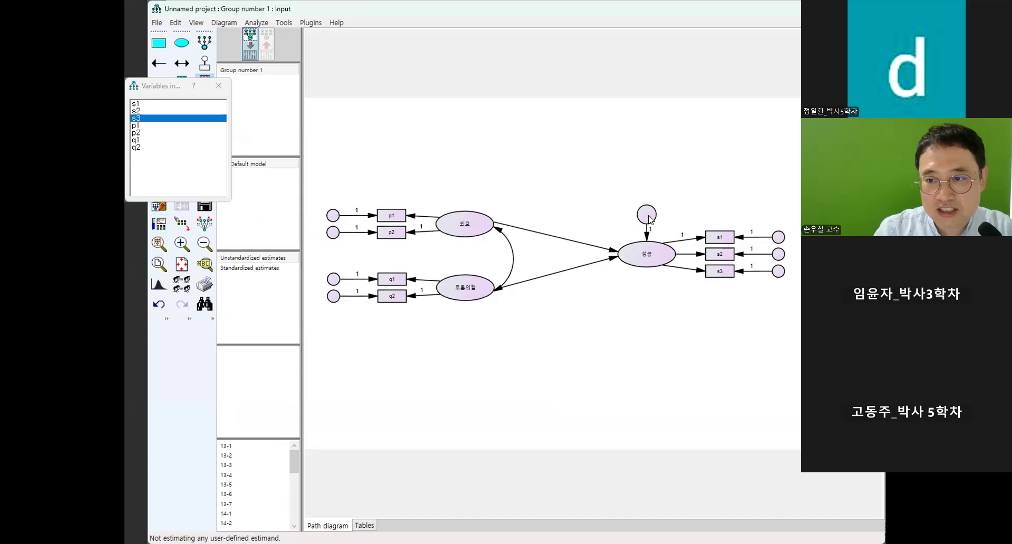
Name the residual term above the 성공 latent variable d1.
double_click(648, 215)
text(ㅇ)
key(BackSpace)
key(Hangul)
text(d1)
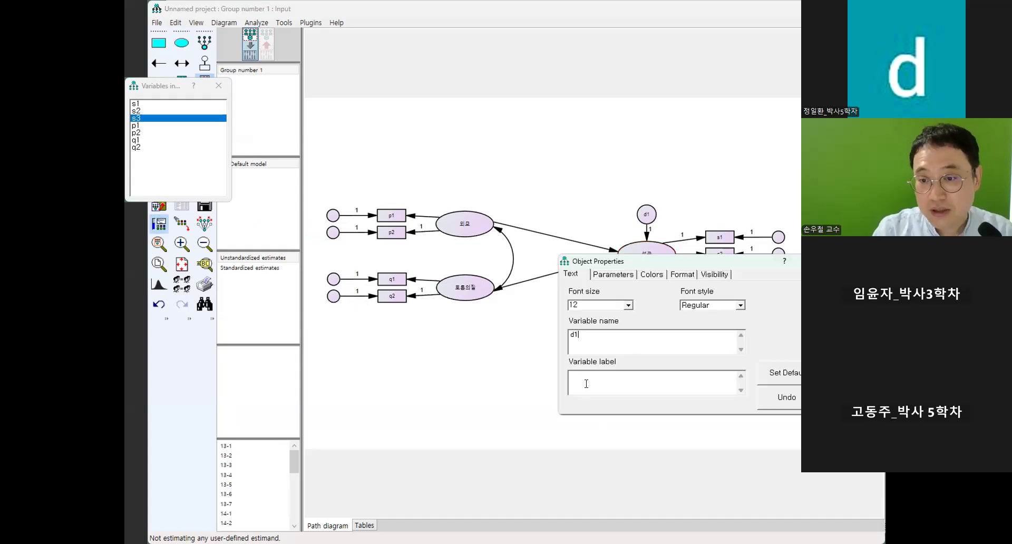
click(809, 261)
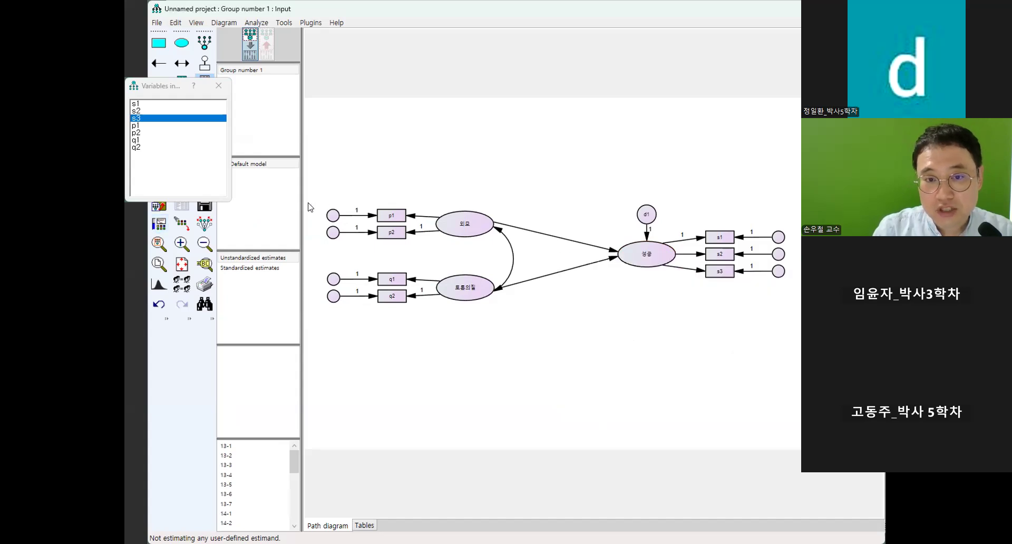
Automatically name all unnamed error terms in the path diagram with the Name Unobserved Variables plugin.
click(213, 86)
click(311, 23)
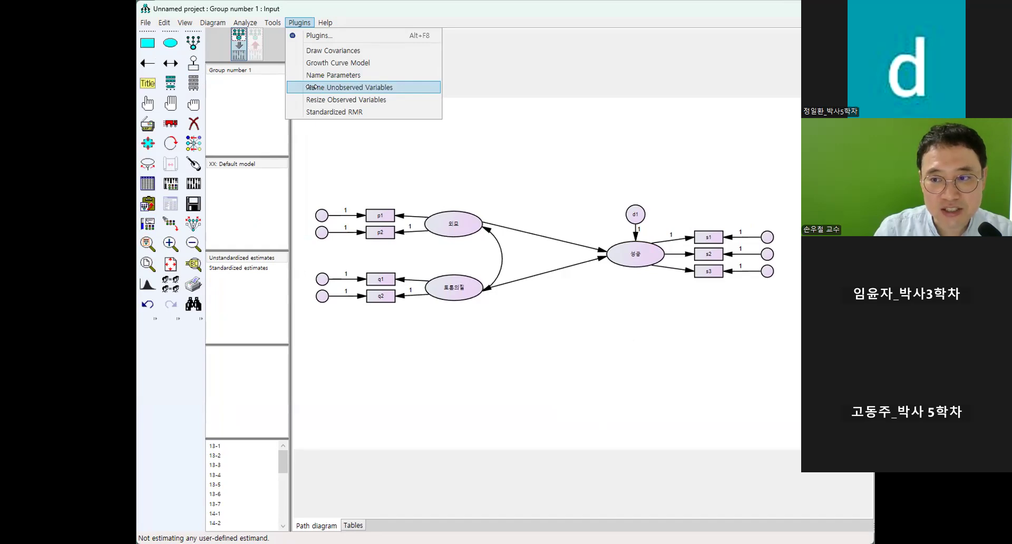
click(311, 87)
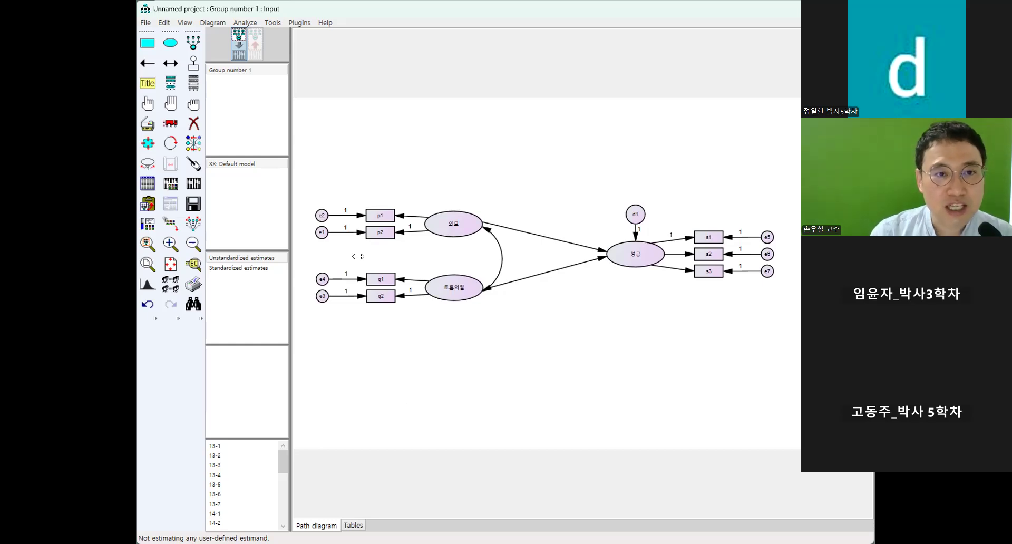
Rename Group number 1 as 남자 and add a second group named 여자.
double_click(239, 70)
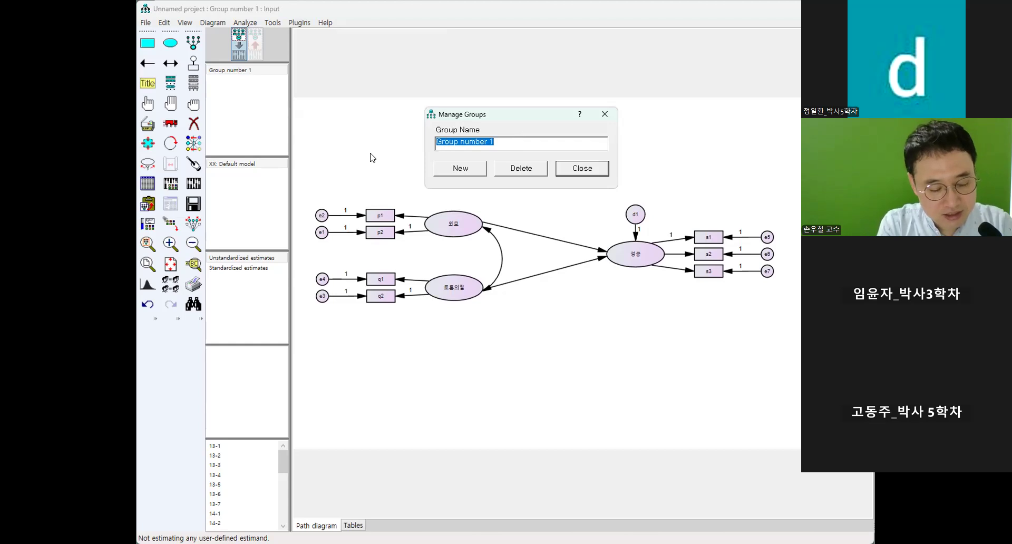
text(남자)
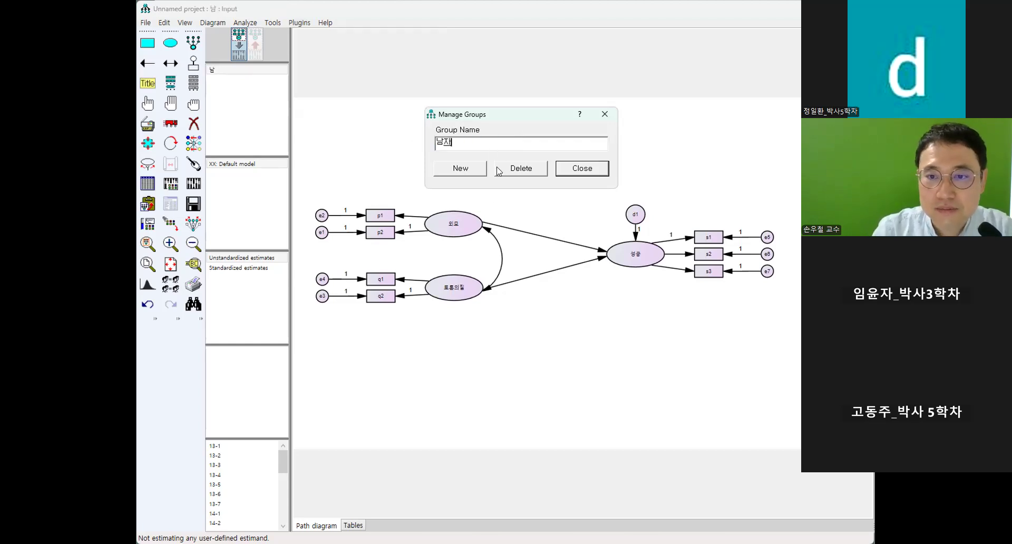
click(473, 170)
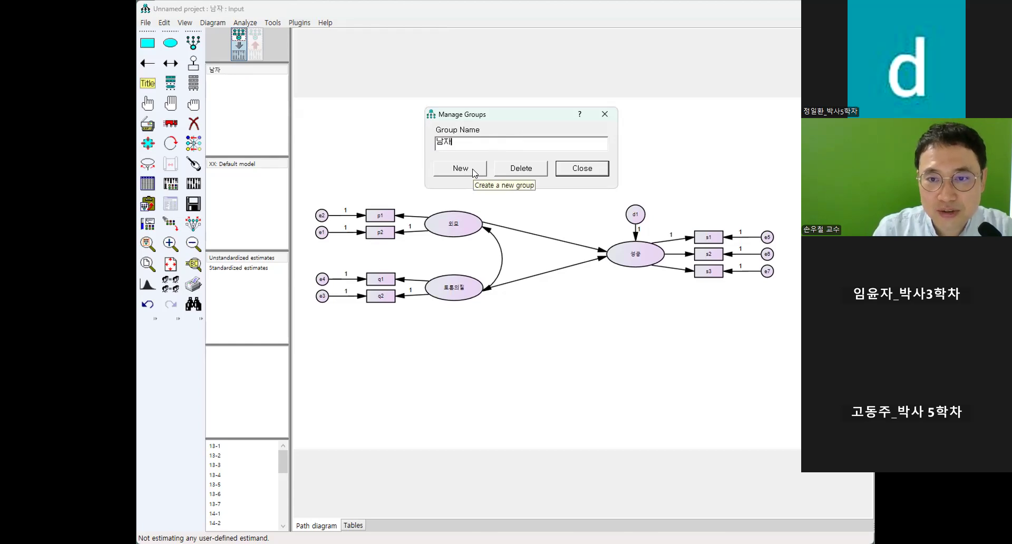
click(474, 170)
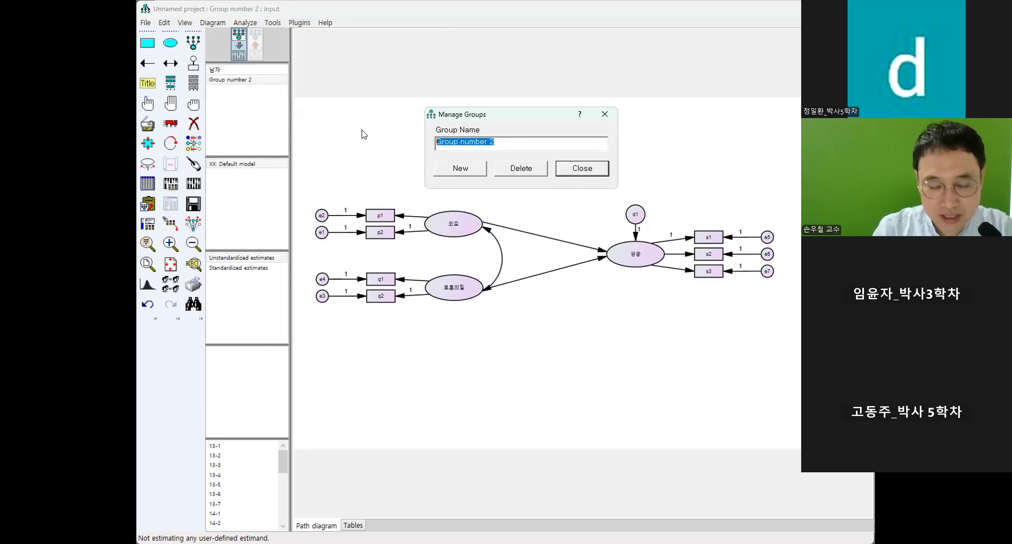
text(여자)
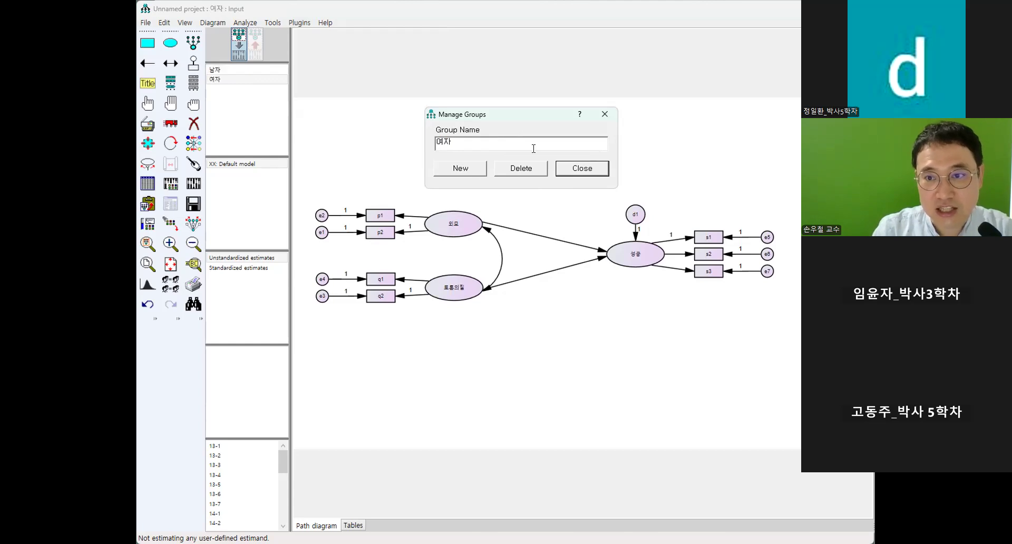
click(608, 117)
With the 남자 group active, label the regression weight of the path from 외모 to 성공 a1.
click(214, 69)
click(216, 80)
click(220, 71)
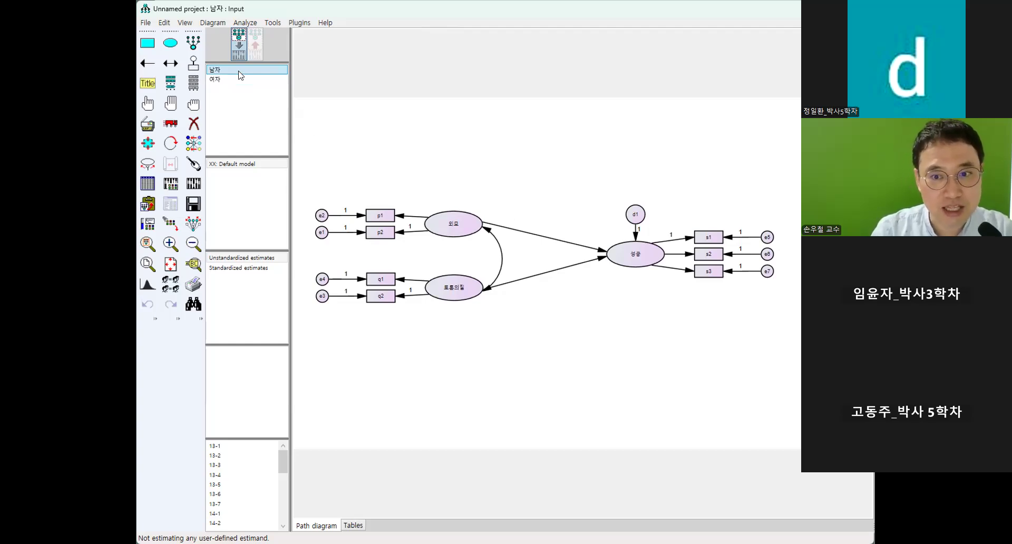
double_click(603, 254)
click(600, 275)
text(ㅁ)
key(BackSpace)
text(a1)
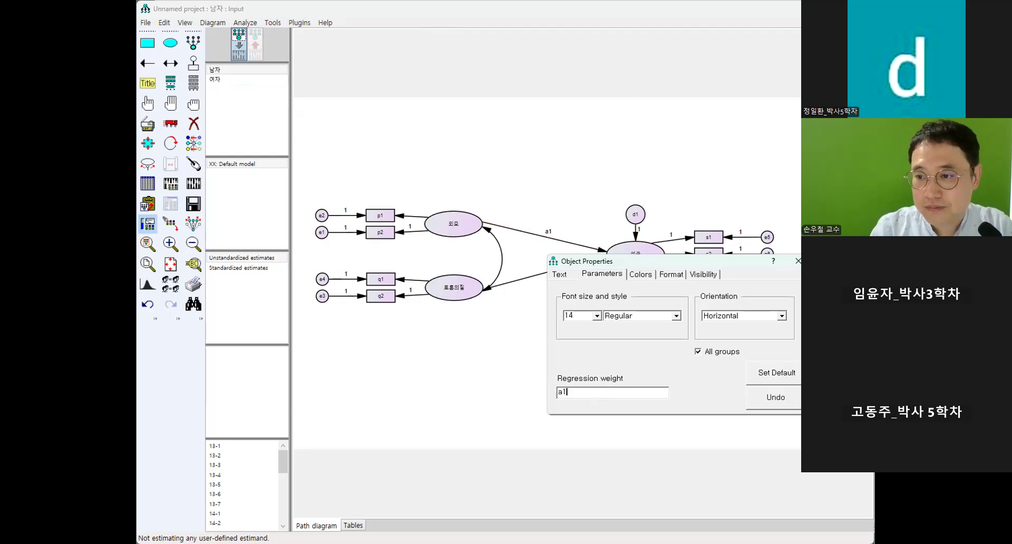
click(798, 261)
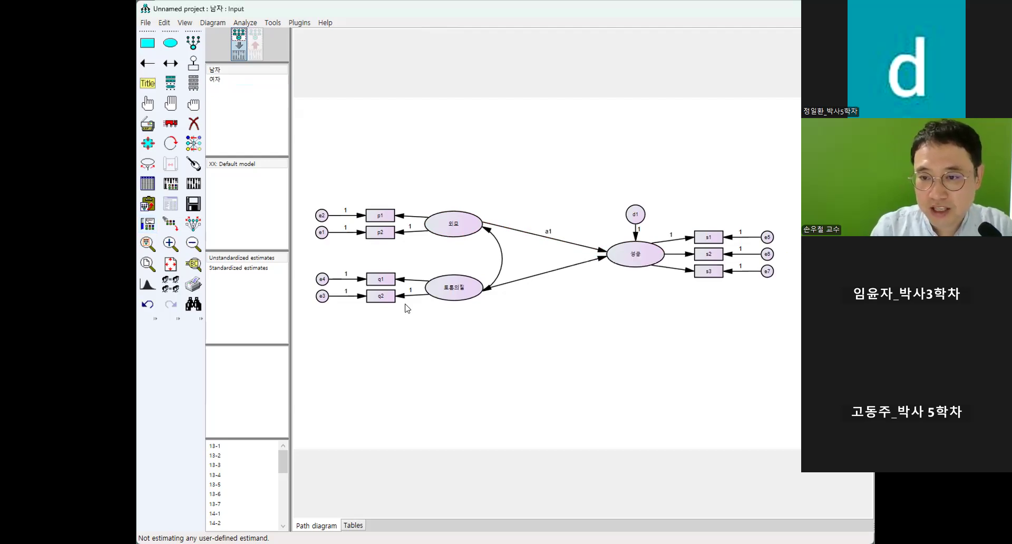
Label the regression weight of the path from 토론의질 to 성공 b1.
double_click(603, 260)
text(b1)
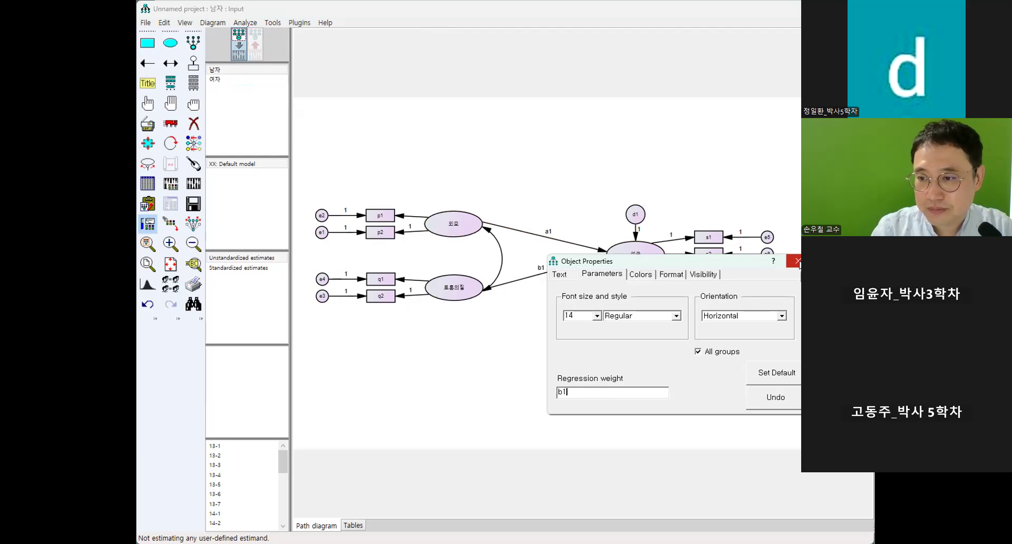
click(797, 260)
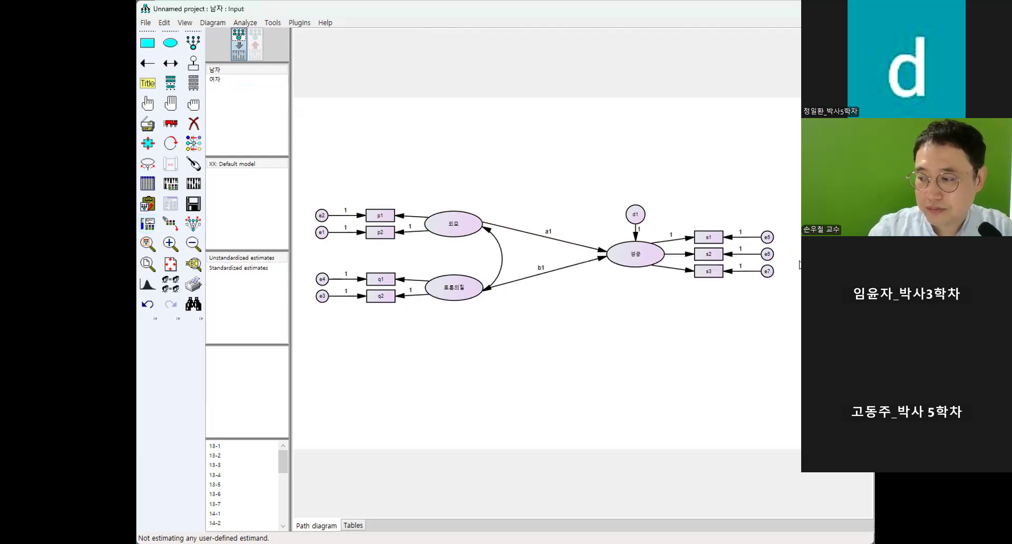
In the 남자 group, turn off All groups for the a1 and b1 path parameters.
click(216, 80)
click(231, 70)
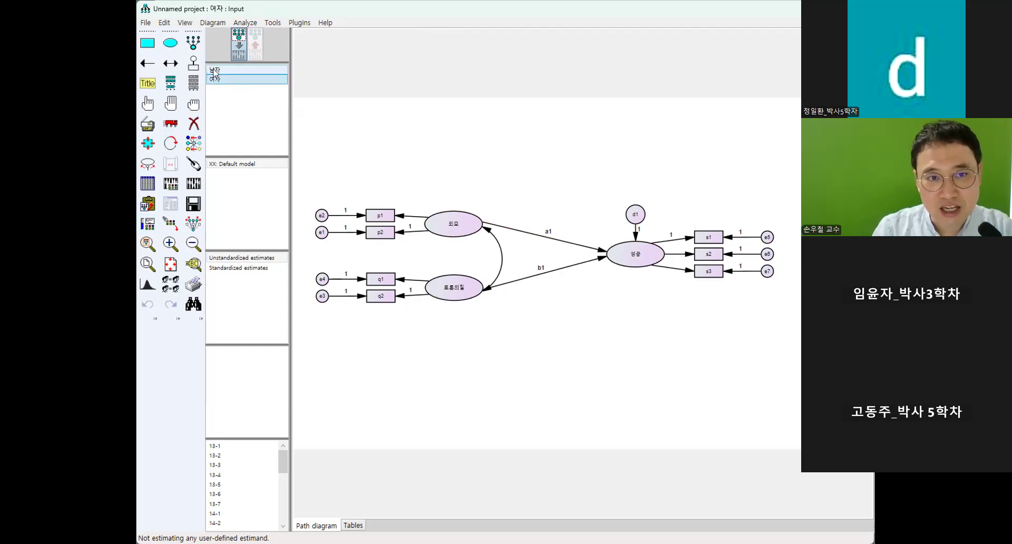
double_click(601, 254)
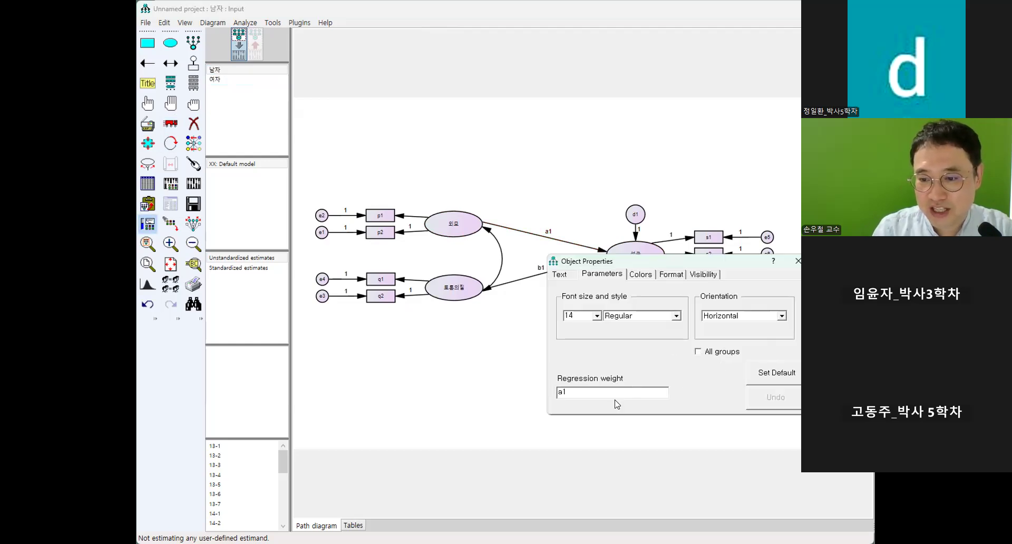
click(799, 263)
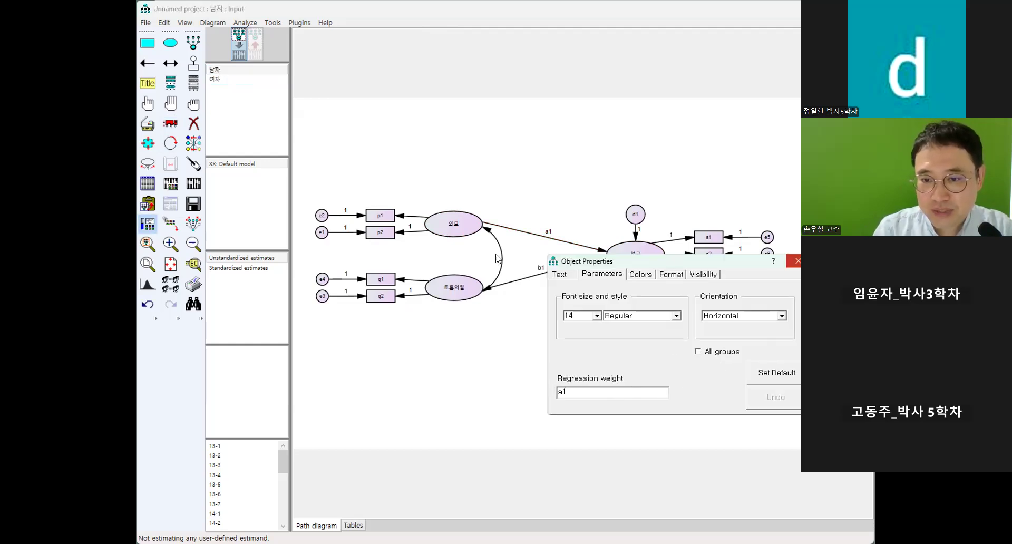
double_click(598, 256)
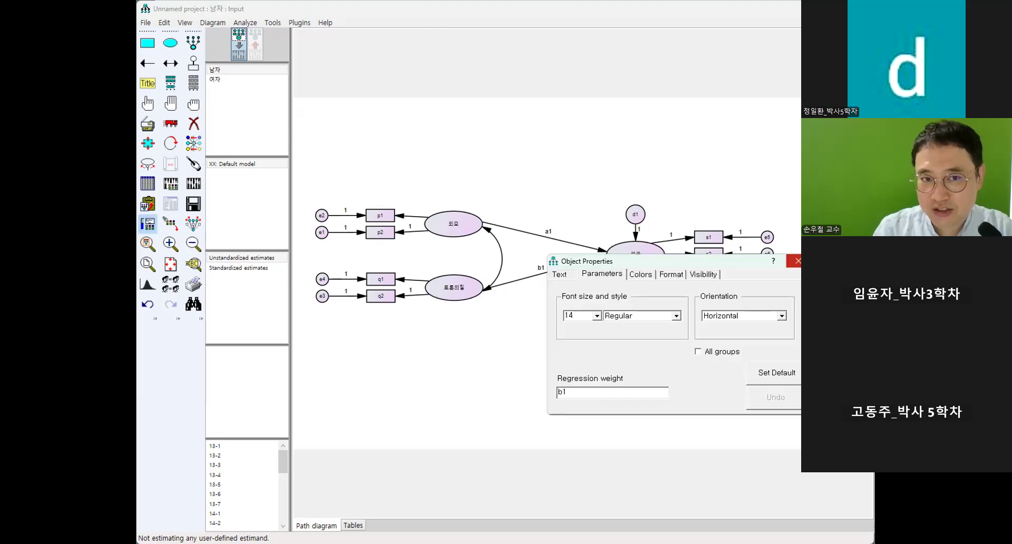
click(797, 261)
In the 여자 group, set the regression weight label of the 외모 to 성공 path to a2.
click(215, 79)
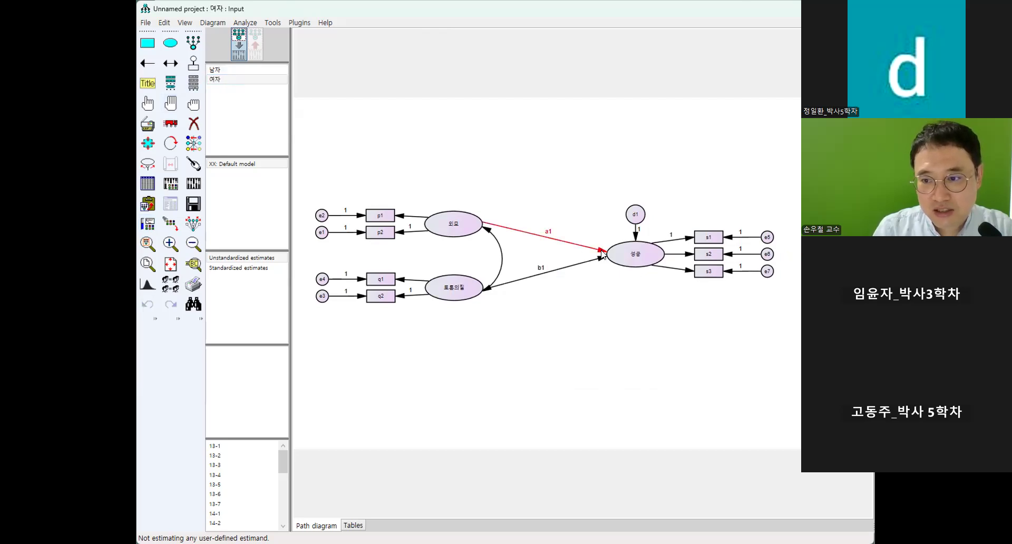
click(592, 391)
key(BackSpace)
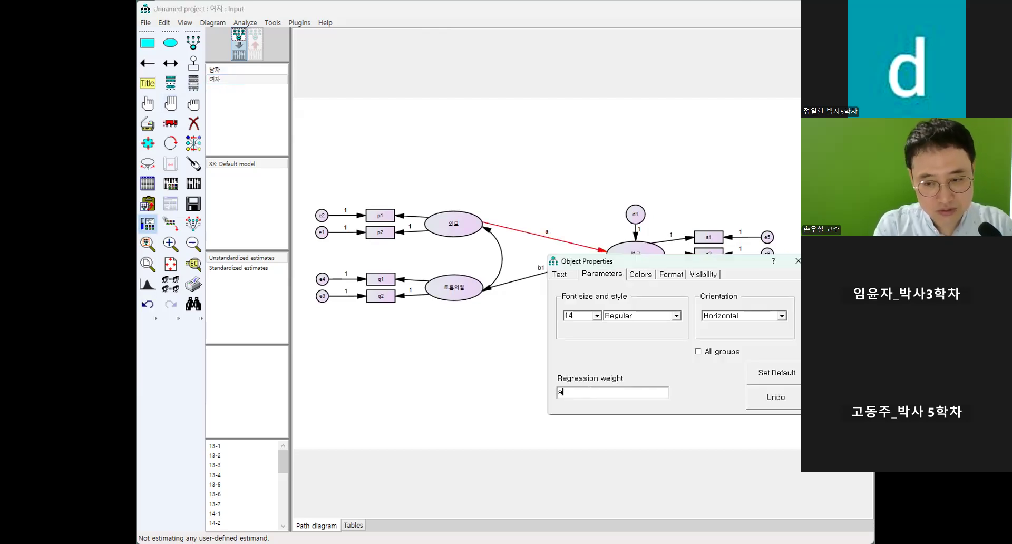
text(2)
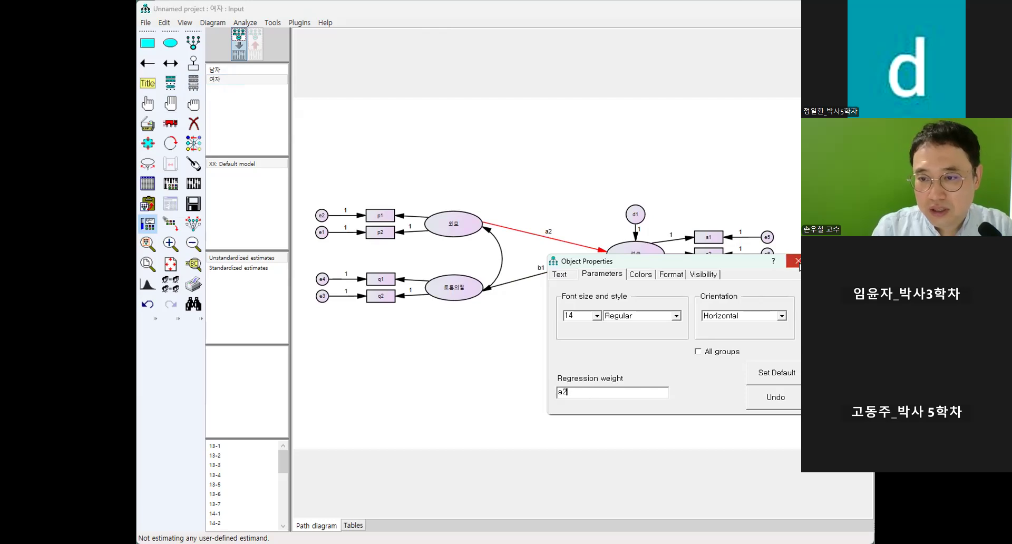
click(798, 262)
Set the 여자 group's regression weight label for the 토론의질 to 성공 path to b2.
double_click(602, 262)
key(BackSpace)
text(2)
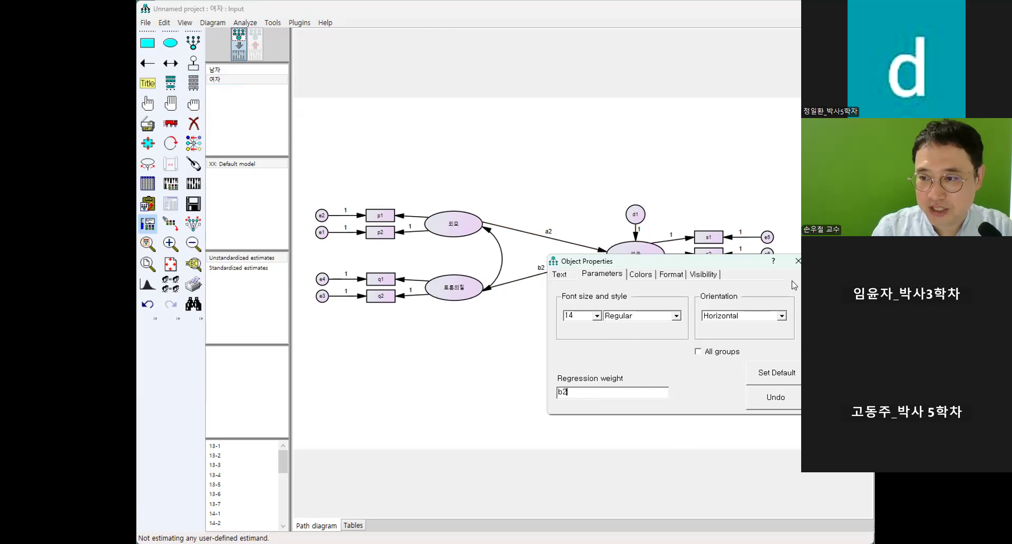
click(797, 262)
Switch between the 남자 and 여자 groups to compare their path labels, ending on 남자.
click(224, 69)
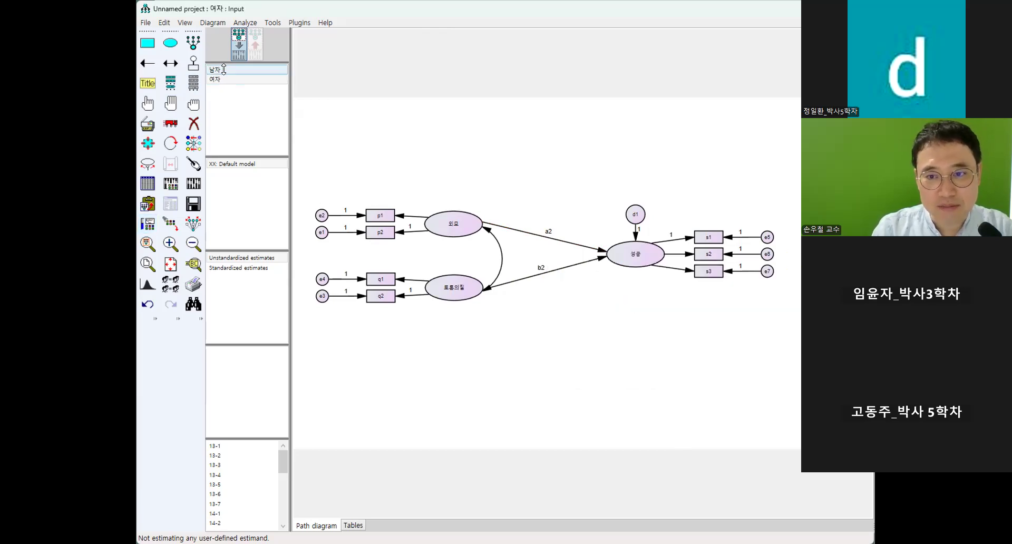
click(224, 79)
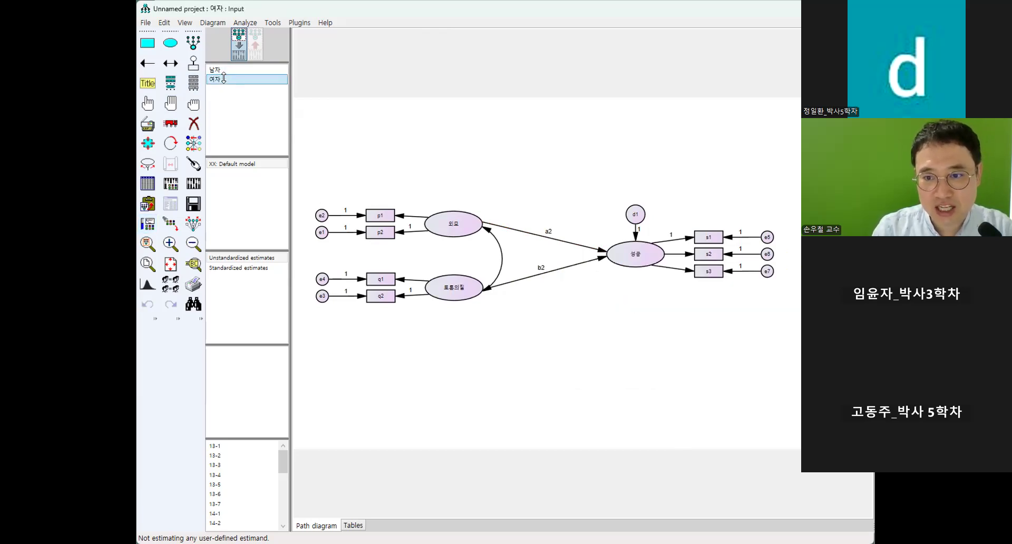
click(221, 70)
click(222, 78)
click(219, 71)
click(219, 78)
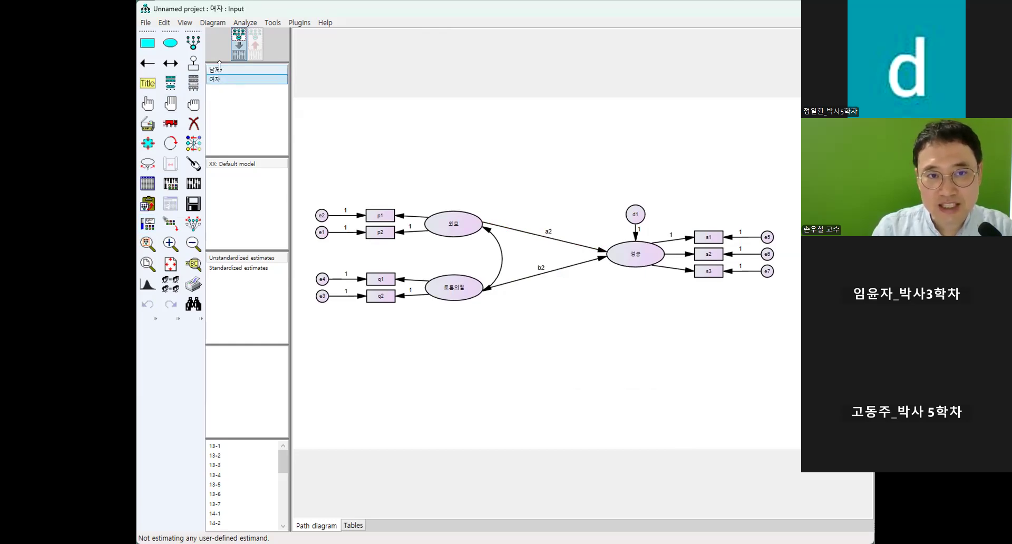
click(237, 69)
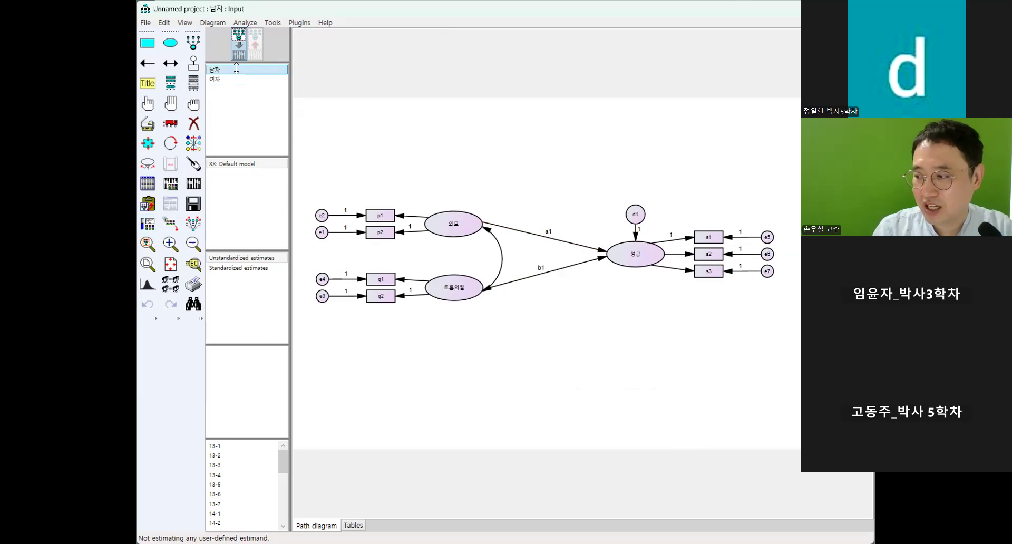
Rename the default model as 자유모델.
double_click(229, 162)
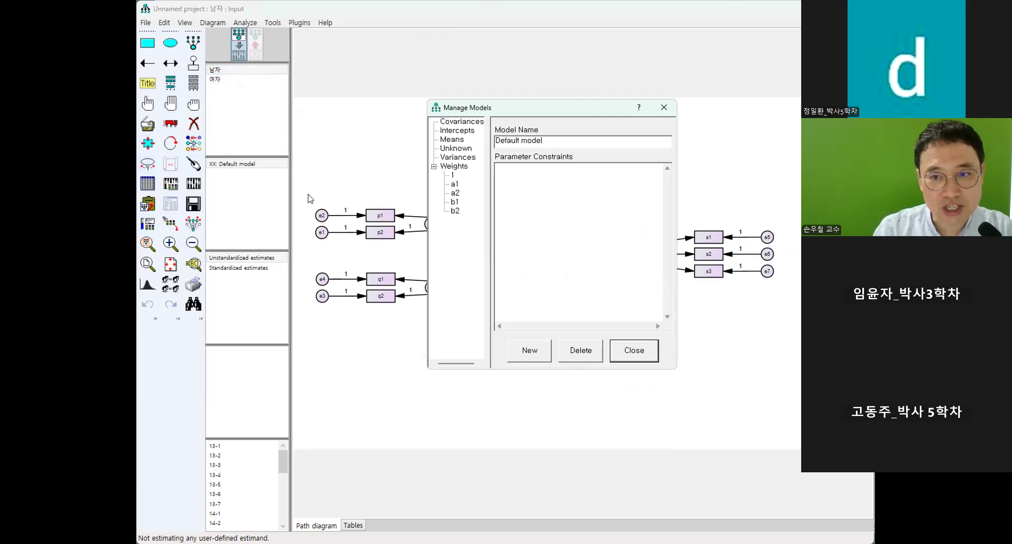
drag(541, 145, 421, 147)
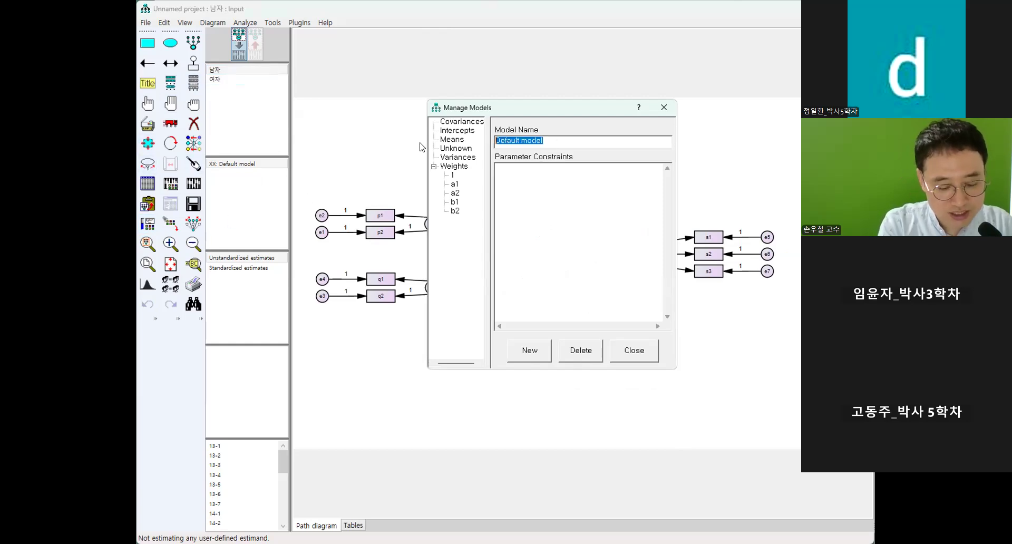
text(ㅕㅜㅊ)
key(BackSpace)
key(BackSpace)
key(BackSpace)
text(자유모델)
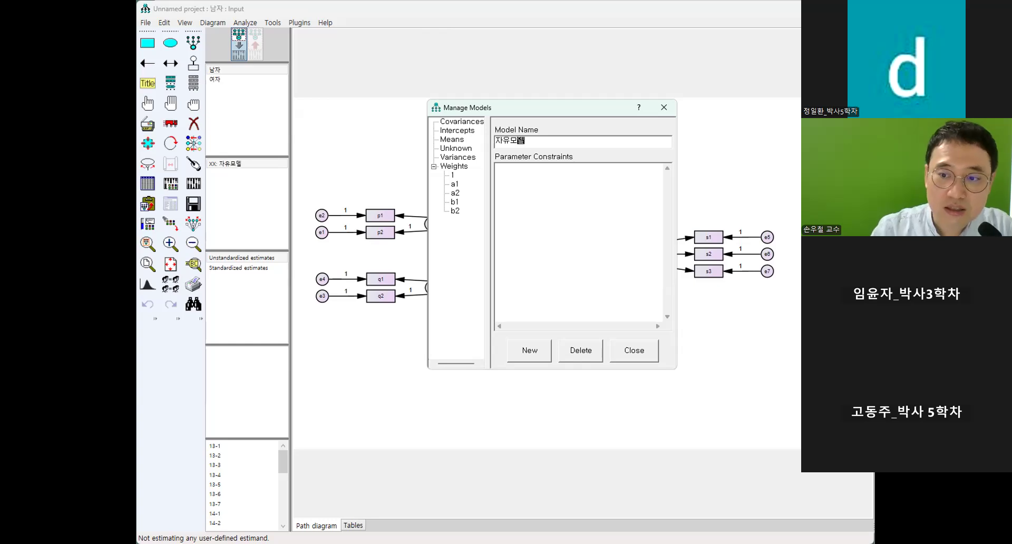
Add a second model named 제약모델.
click(532, 354)
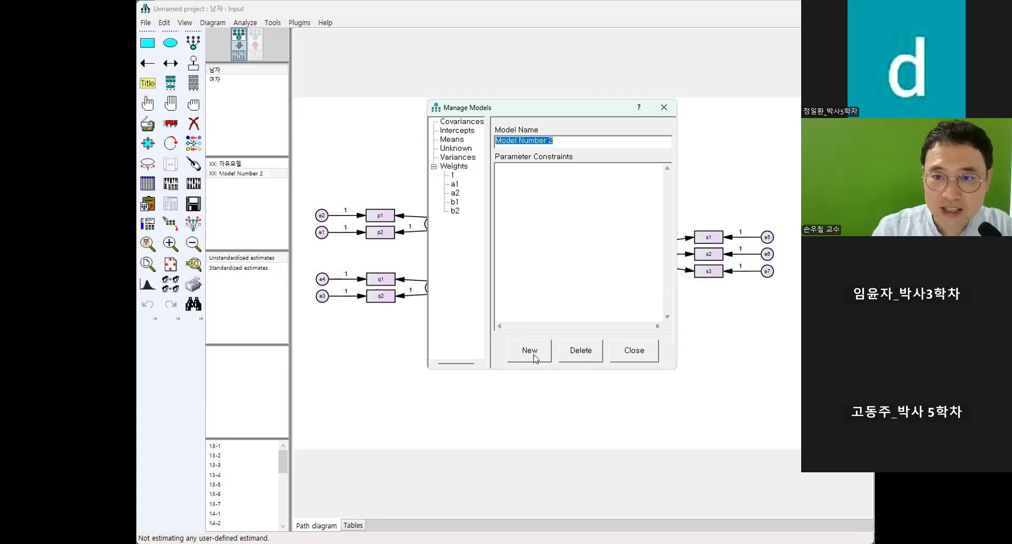
text(제ㅏㅁ)
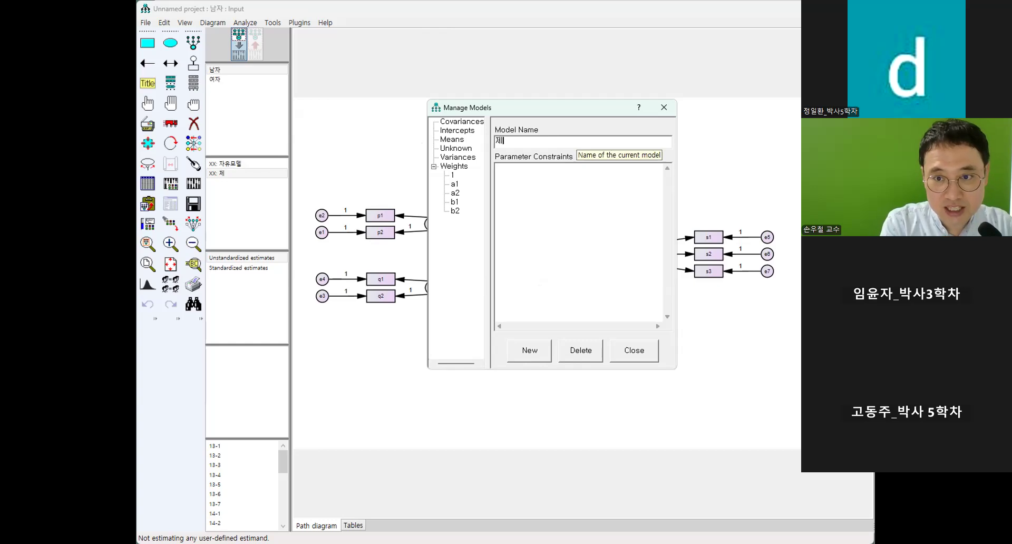
key(BackSpace)
key(BackSpace)
text(약모델)
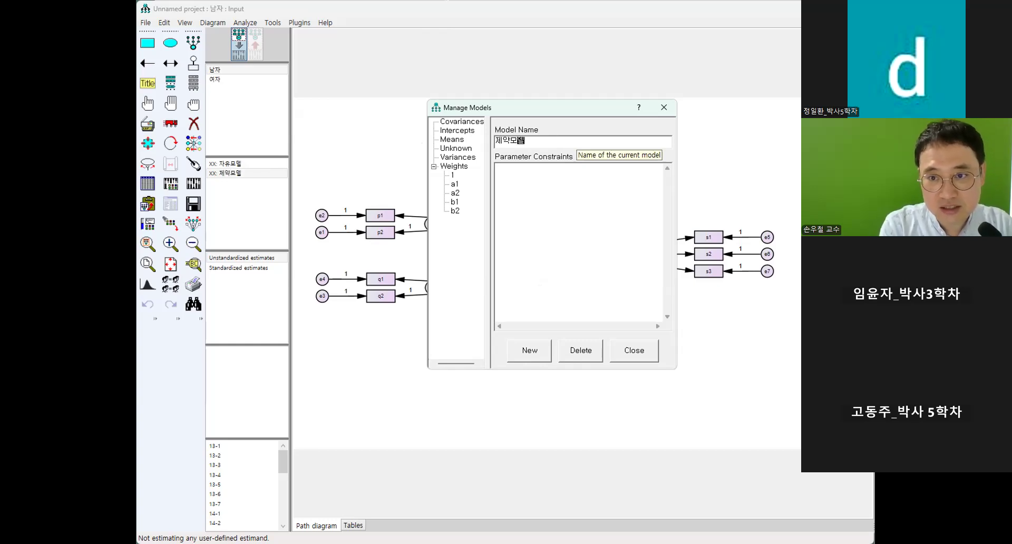
Constrain the 외모 to 성공 path to be equal across groups in 제약모델 with a1=a2.
click(580, 175)
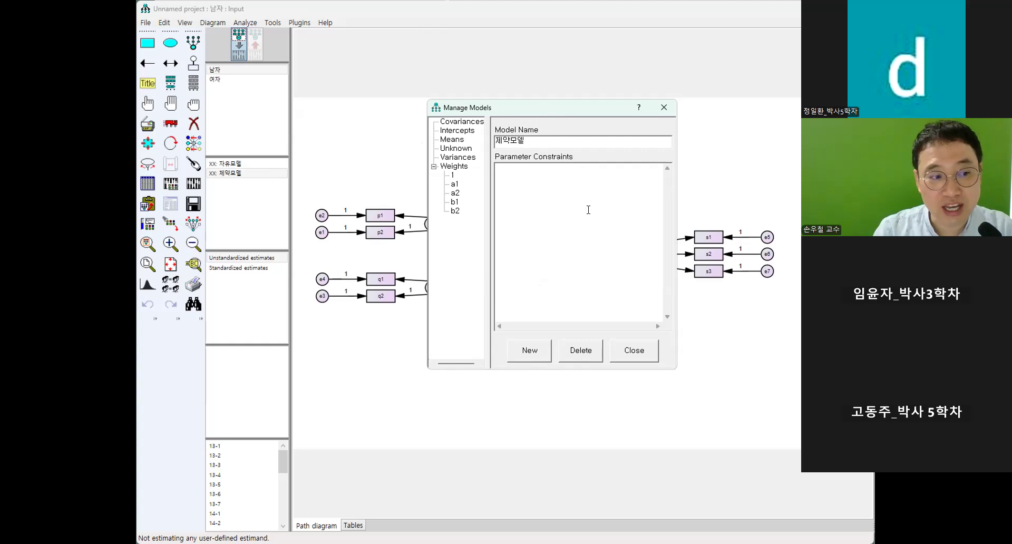
text(a)
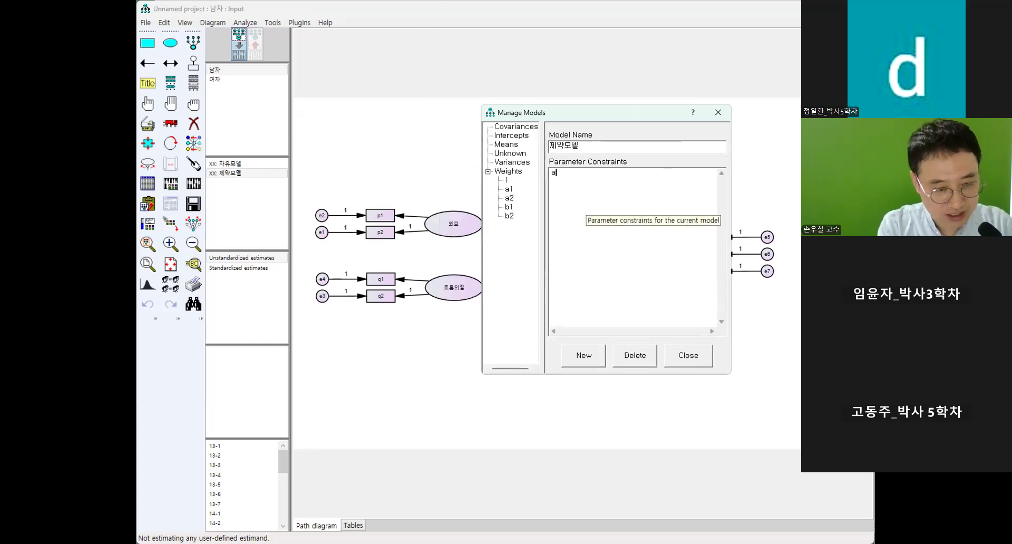
text(1=a2)
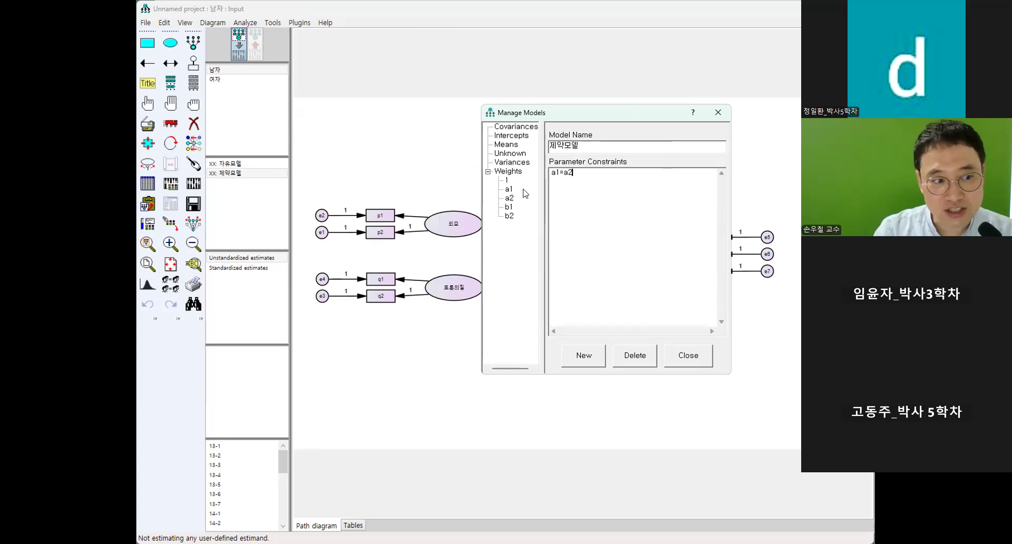
click(679, 362)
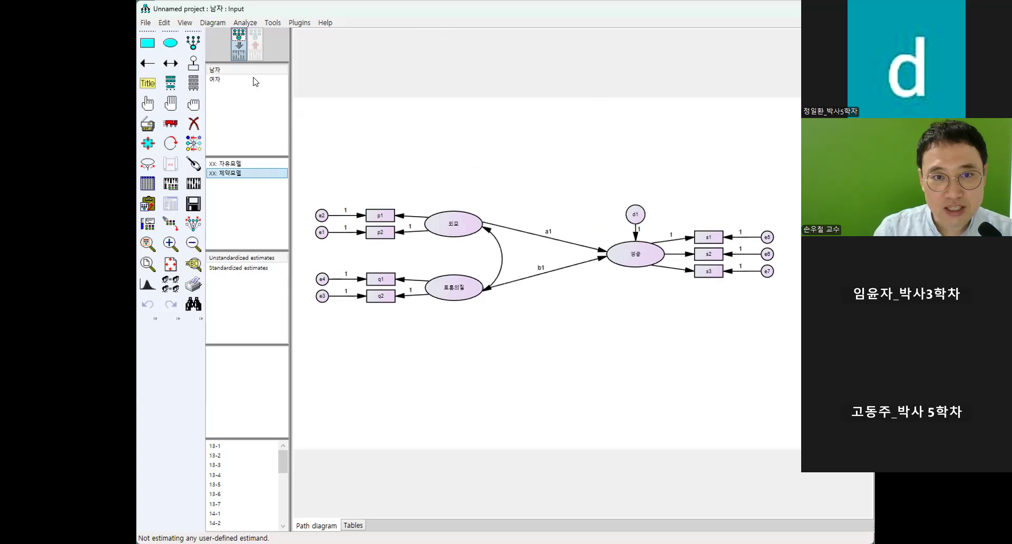
click(229, 78)
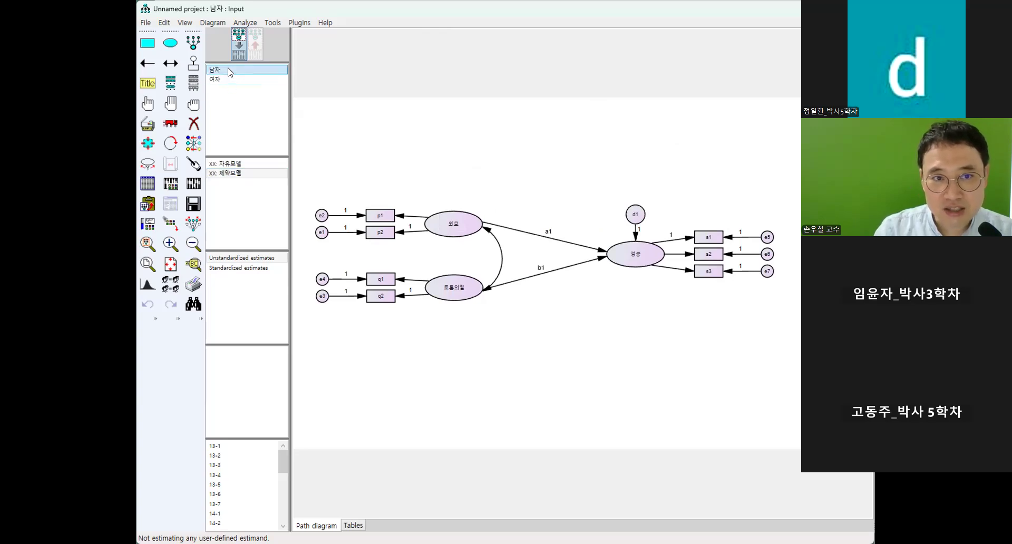
Review the parameter constraints defined for 자유모델 and 제약모델.
click(231, 165)
double_click(231, 163)
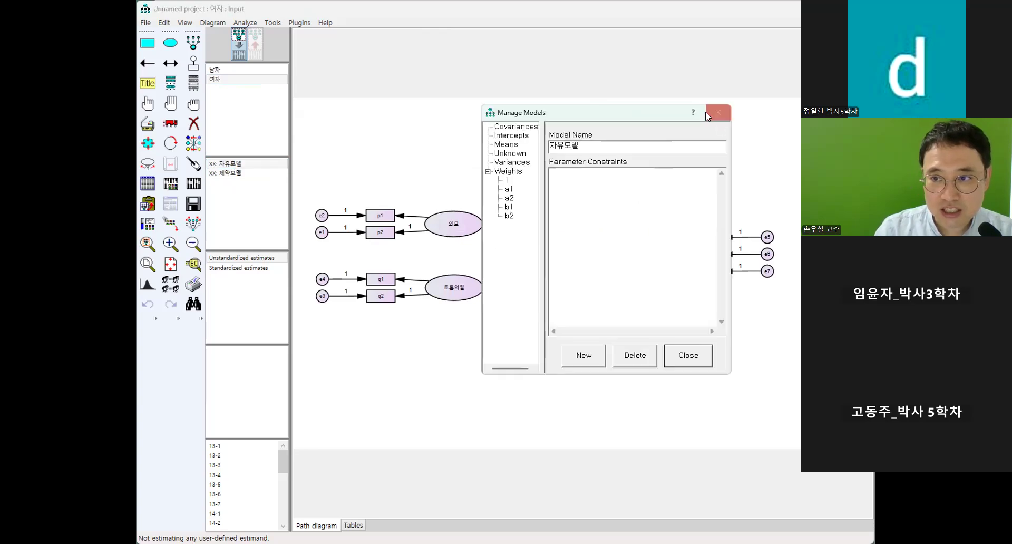
click(710, 111)
double_click(237, 173)
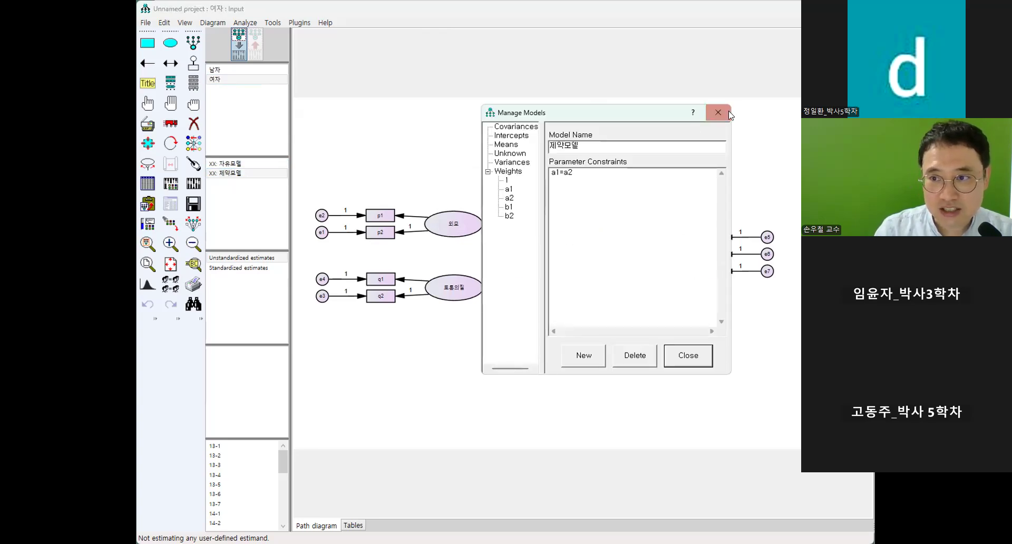
click(716, 111)
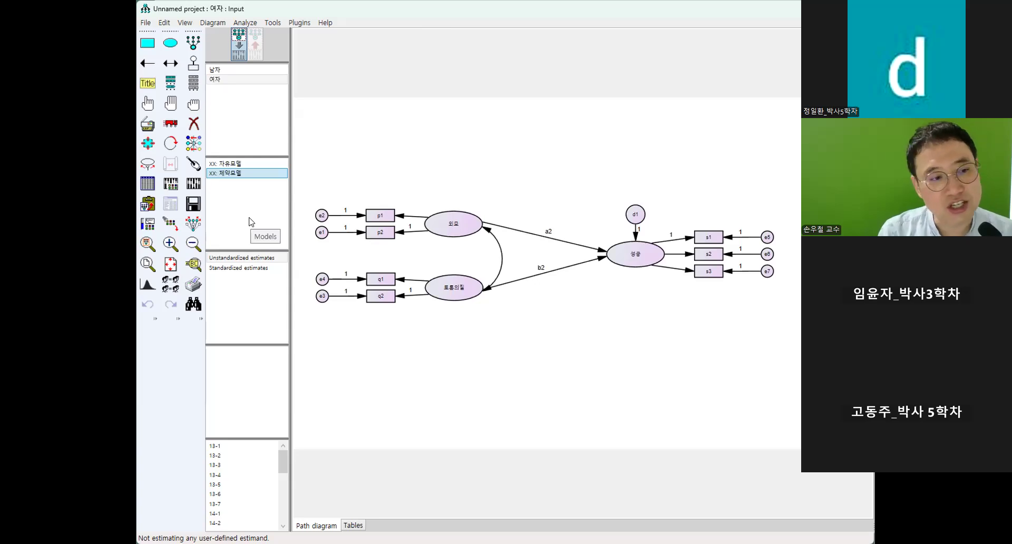
Assign female.sav as the data file for the 여자 group.
click(148, 183)
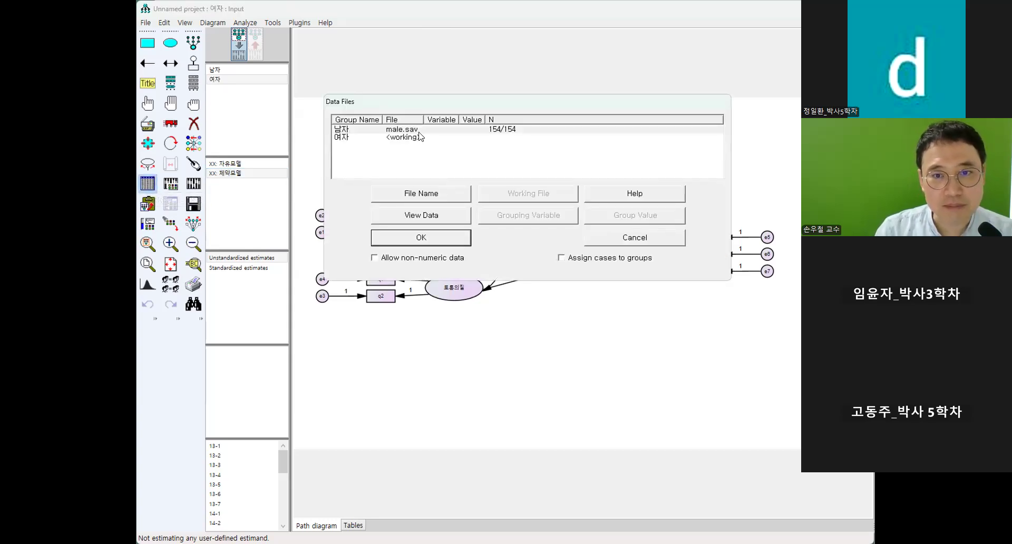
click(419, 131)
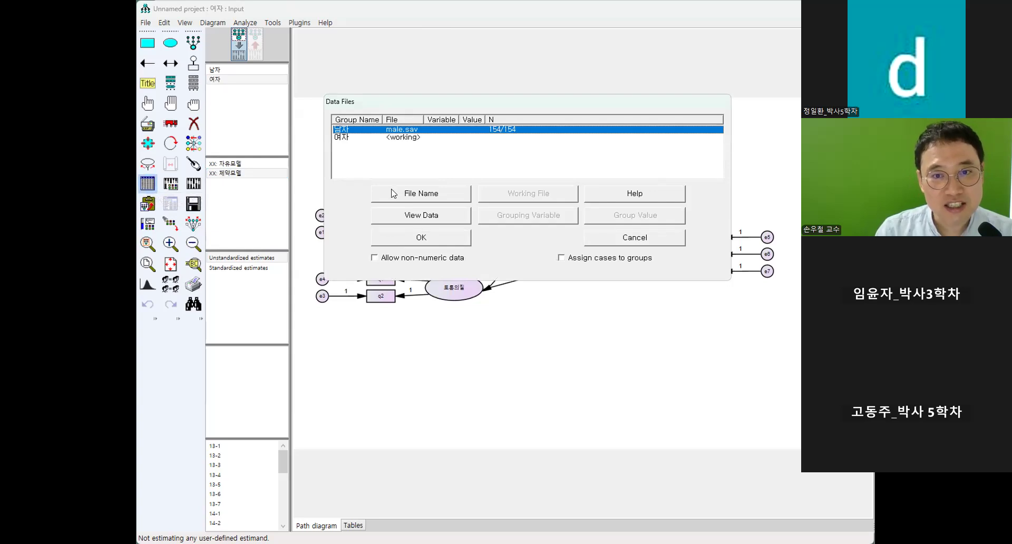
click(401, 139)
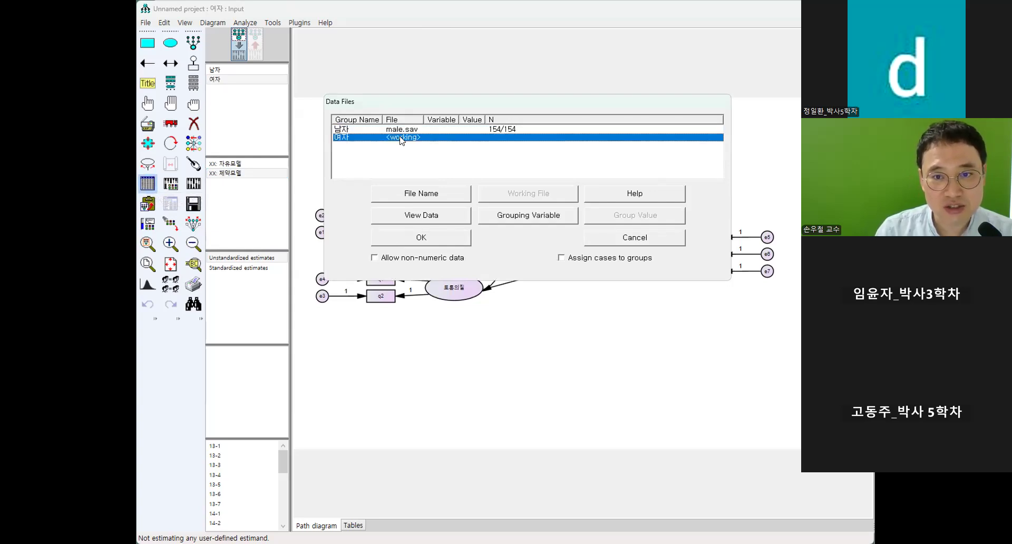
click(407, 196)
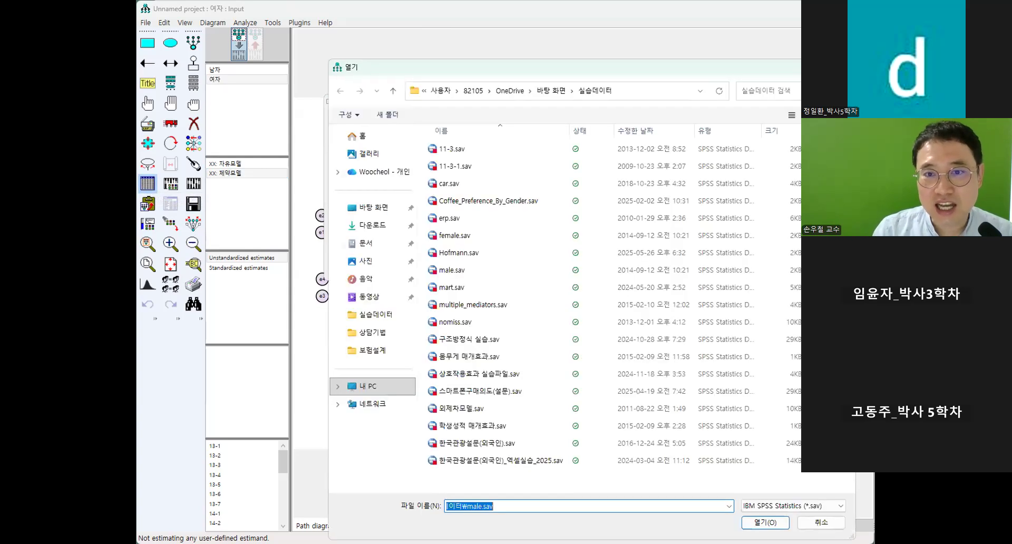
key(Return)
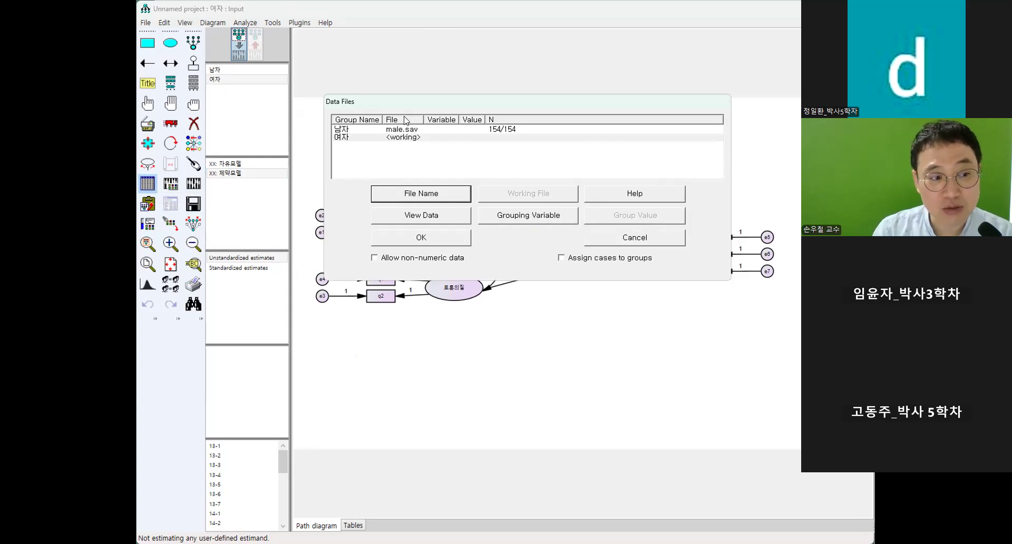
click(410, 194)
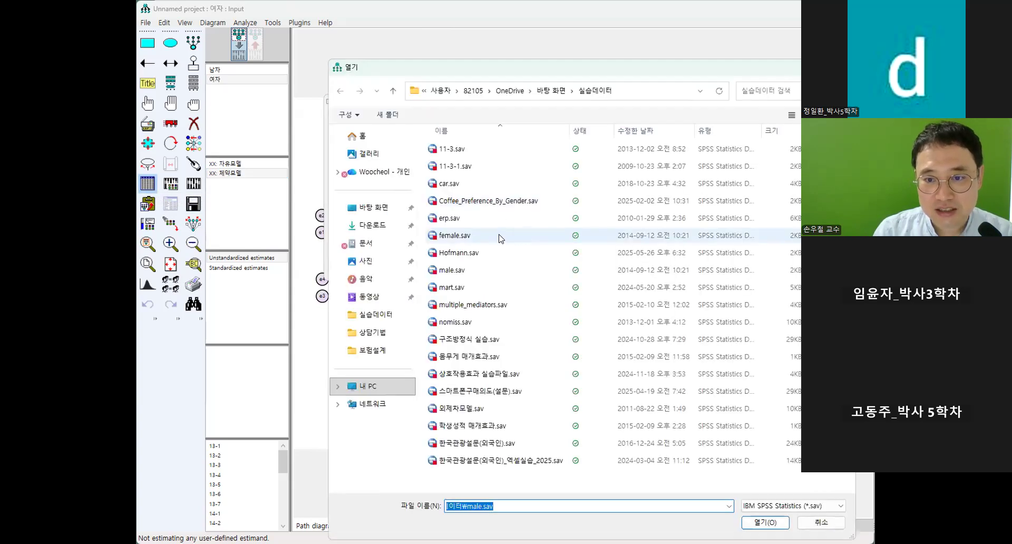
click(464, 236)
click(764, 525)
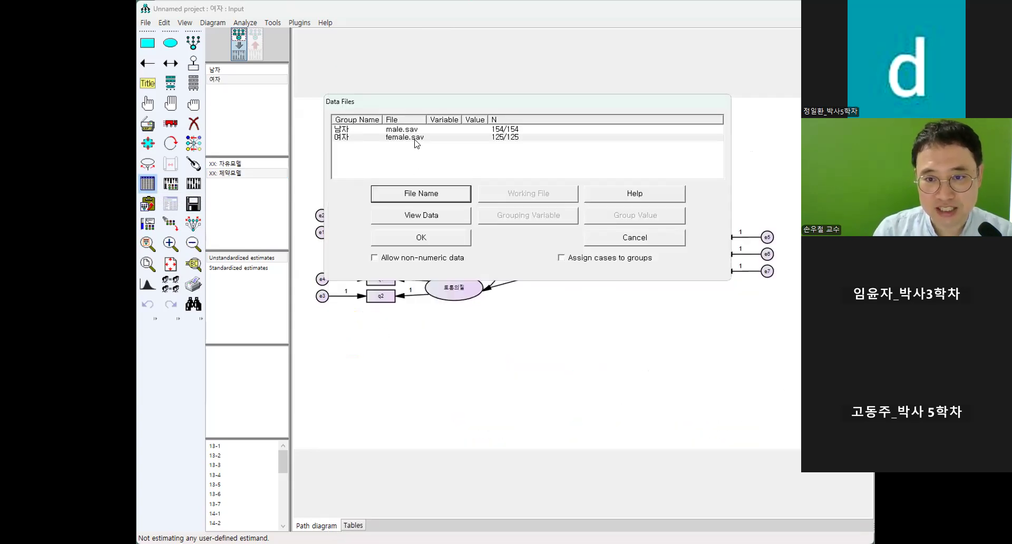
click(442, 244)
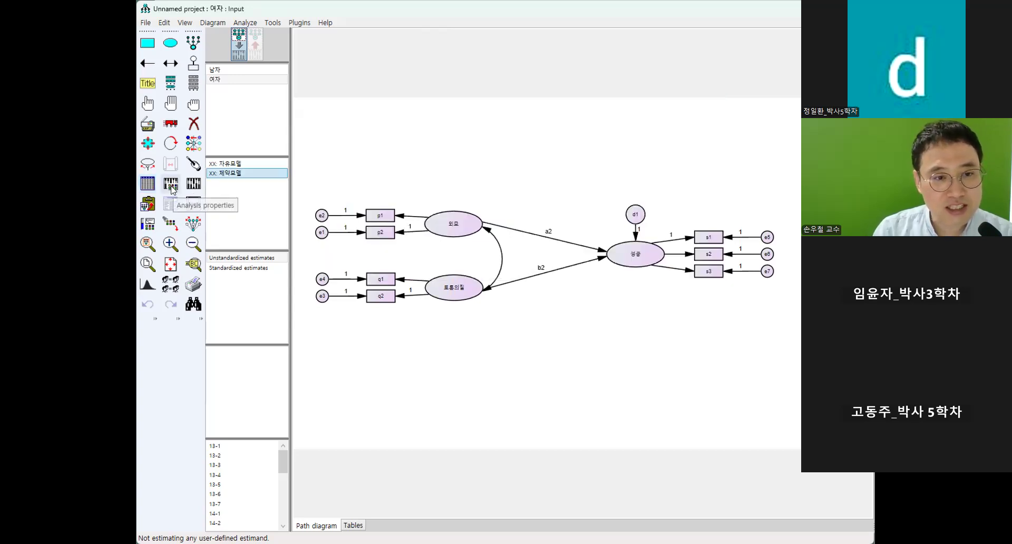
Include squared multiple correlations in the analysis output.
click(172, 185)
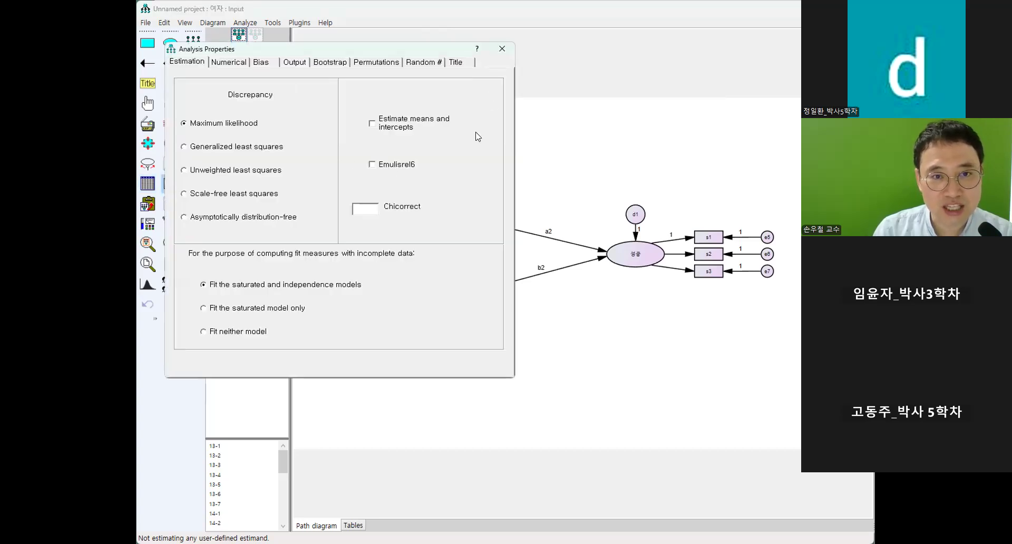
click(293, 62)
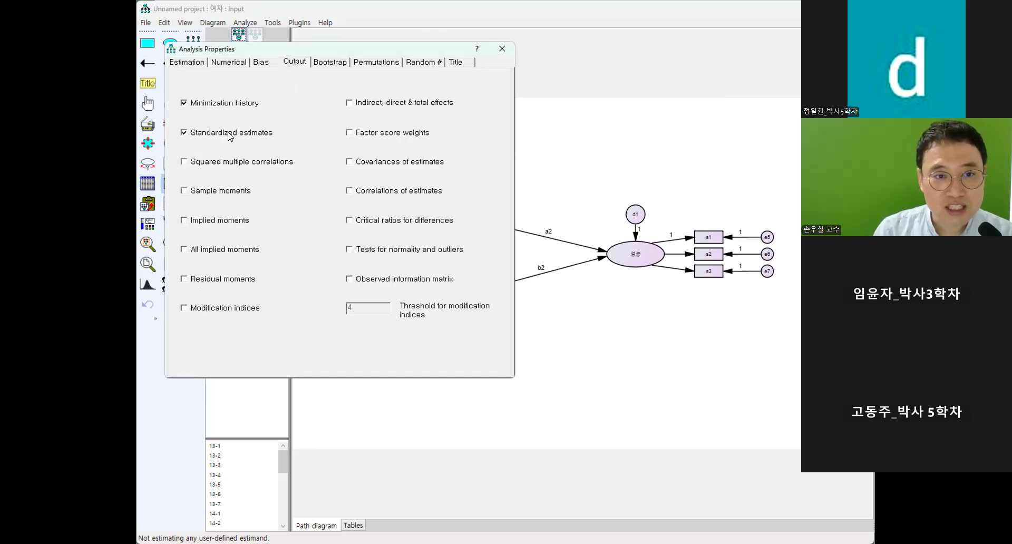
click(217, 162)
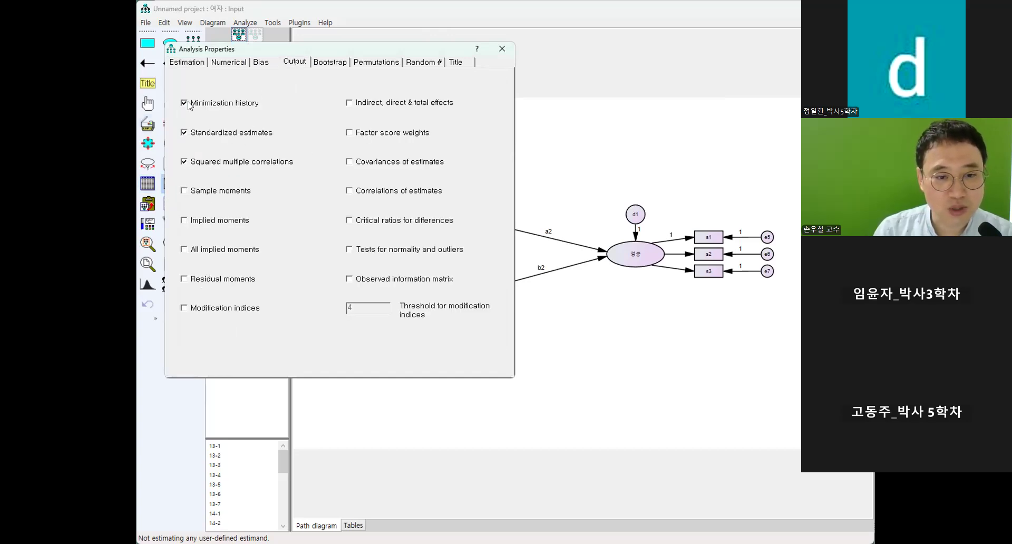
click(507, 53)
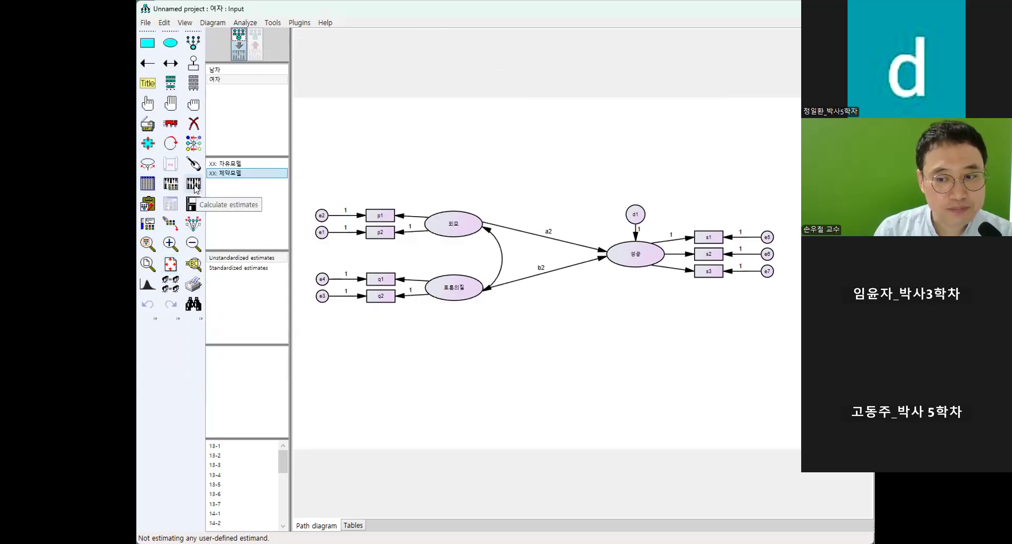
Calculate the estimates, saving the model over the existing file 다중집단분석실습.amw in the 실습데이터 folder.
click(194, 185)
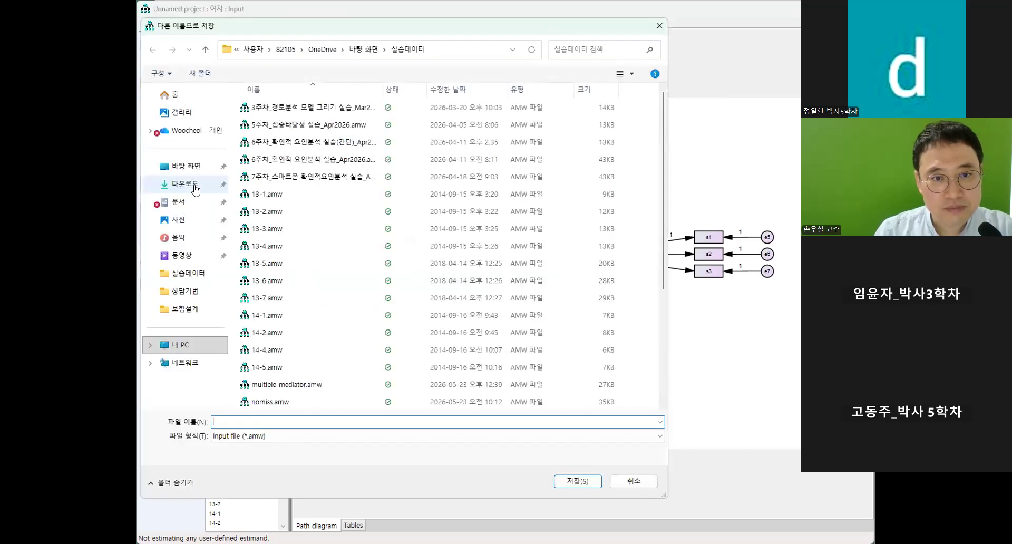
scroll(273, 228, down, 3)
scroll(273, 228, down, 1)
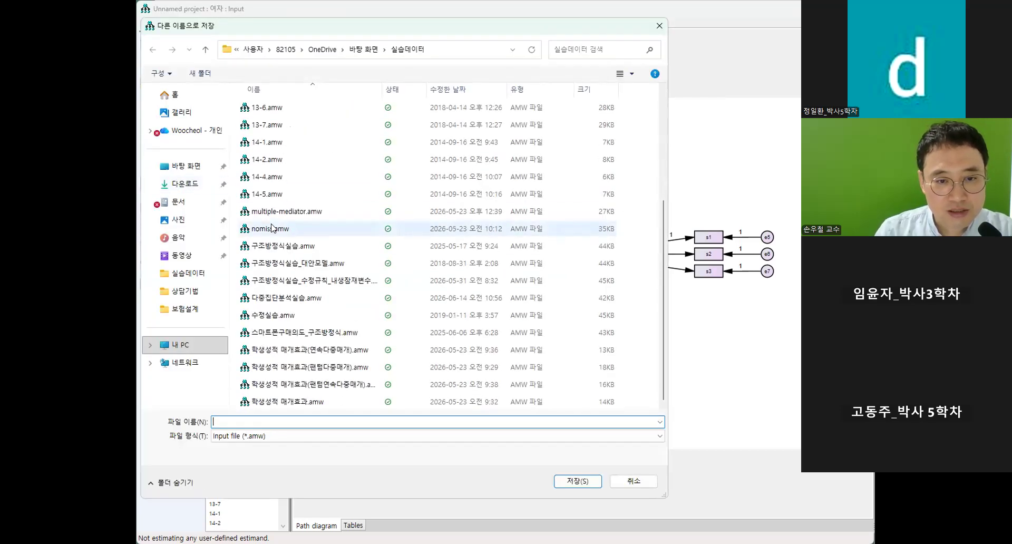
click(327, 298)
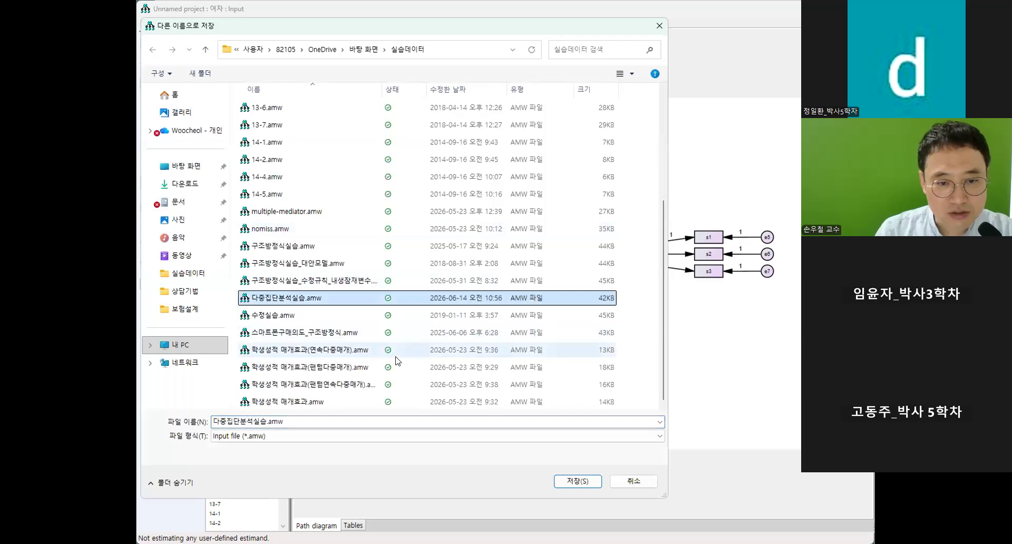
click(577, 481)
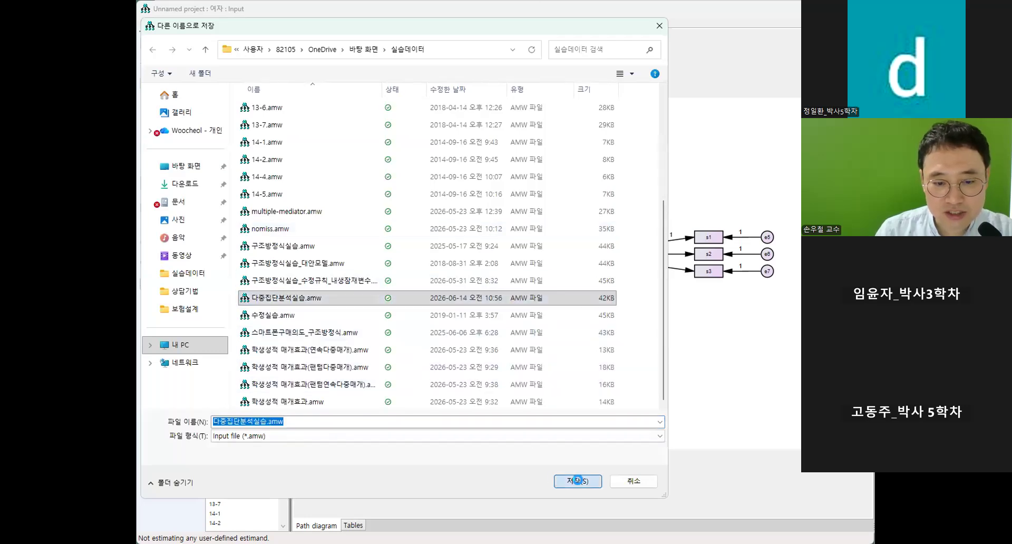
click(379, 263)
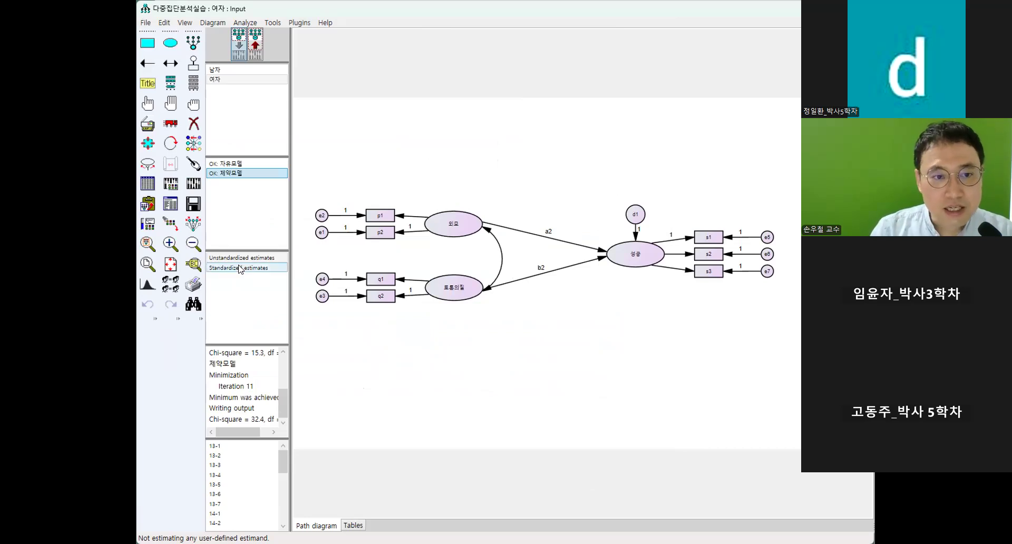
Open the text output and examine the model fit tables and the nested comparison of 자유모델 and 제약모델.
click(171, 209)
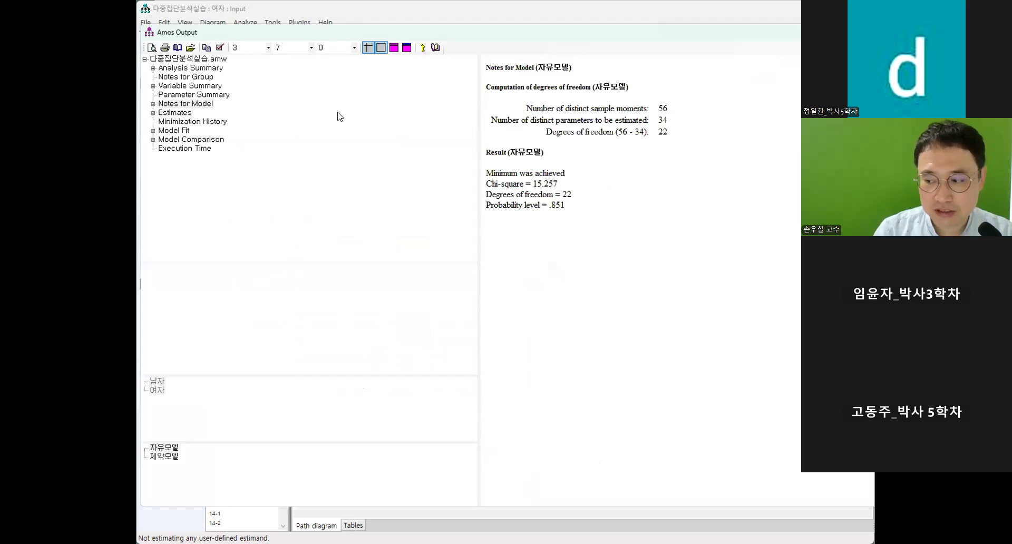
click(202, 137)
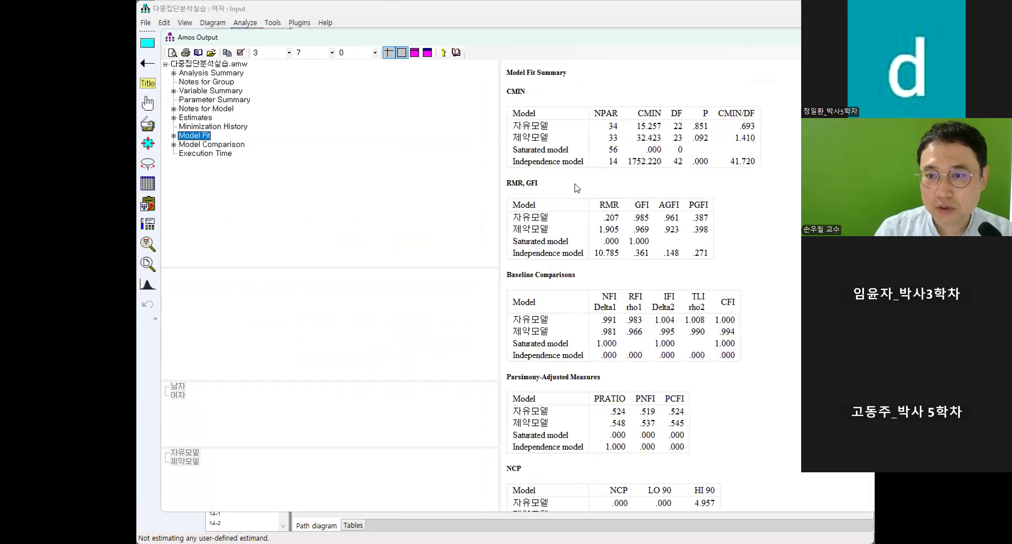
scroll(701, 258, down, 1)
scroll(701, 259, down, 2)
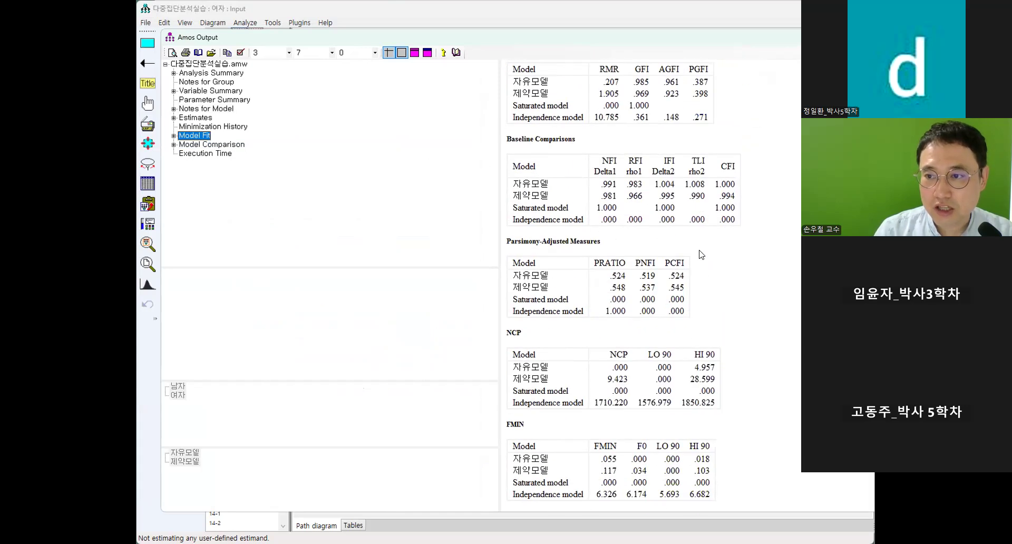
scroll(701, 255, down, 2)
scroll(701, 252, up, 10)
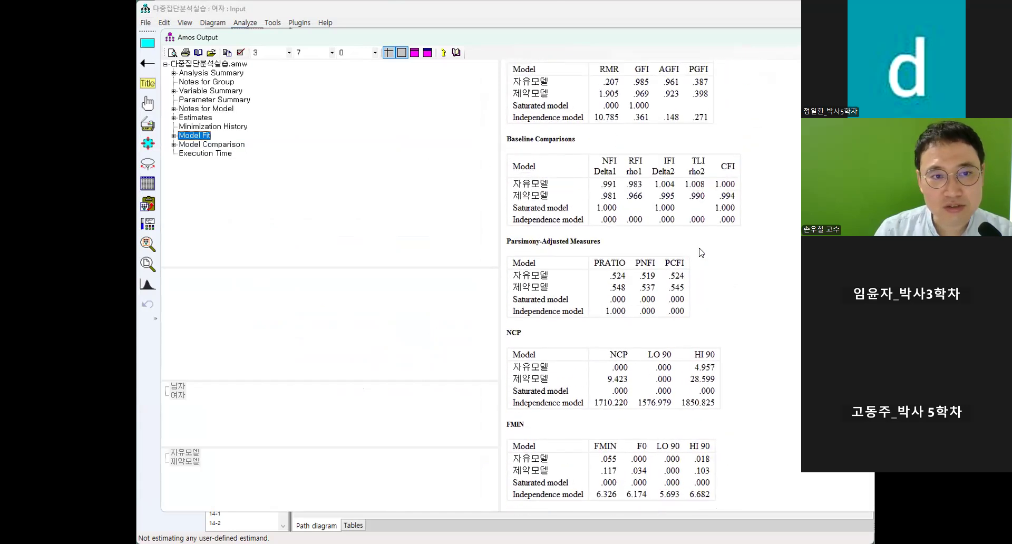
key(Down)
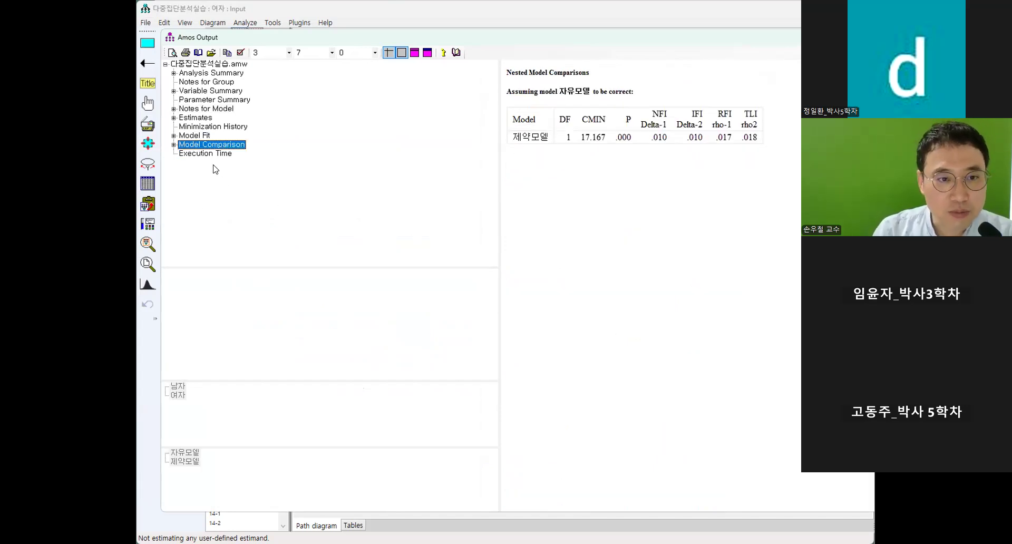
Show the 남자 estimates and alternate between 자유모델 and 제약모델, ending on 자유모델.
click(192, 118)
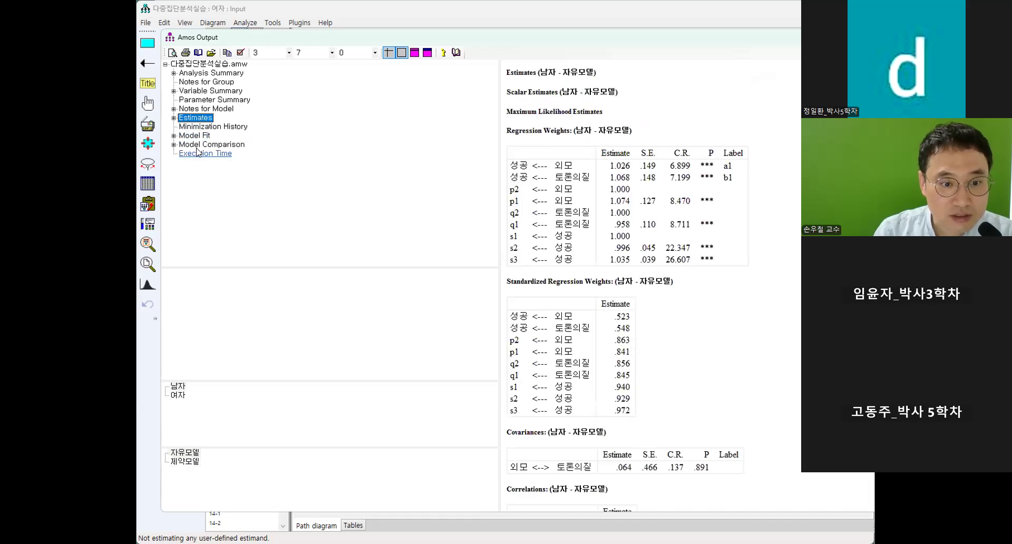
click(184, 463)
click(186, 454)
click(187, 461)
click(188, 454)
click(188, 462)
click(187, 453)
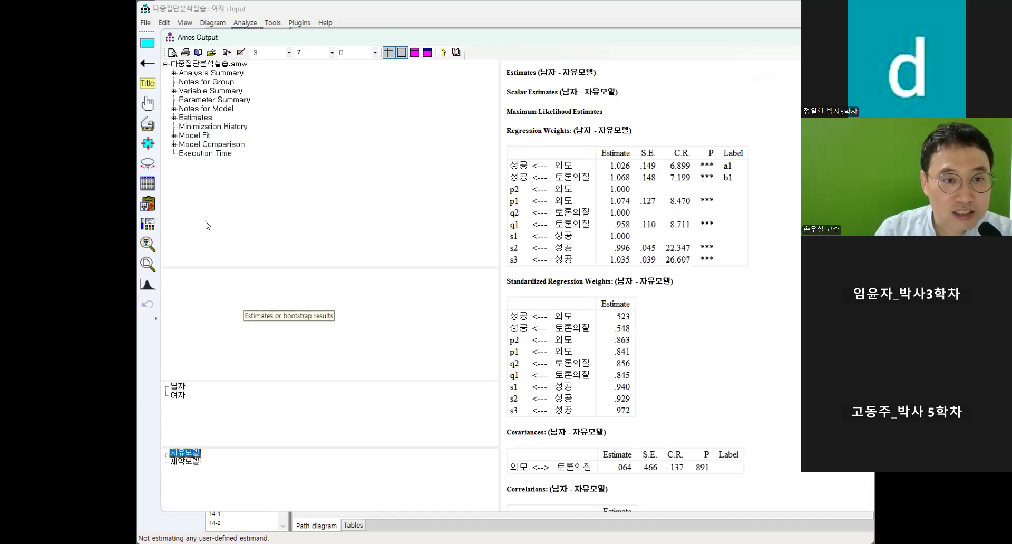
Recheck the nested model comparison and examine the 외모 to 성공 regression weight for 남자 in 자유모델.
click(211, 144)
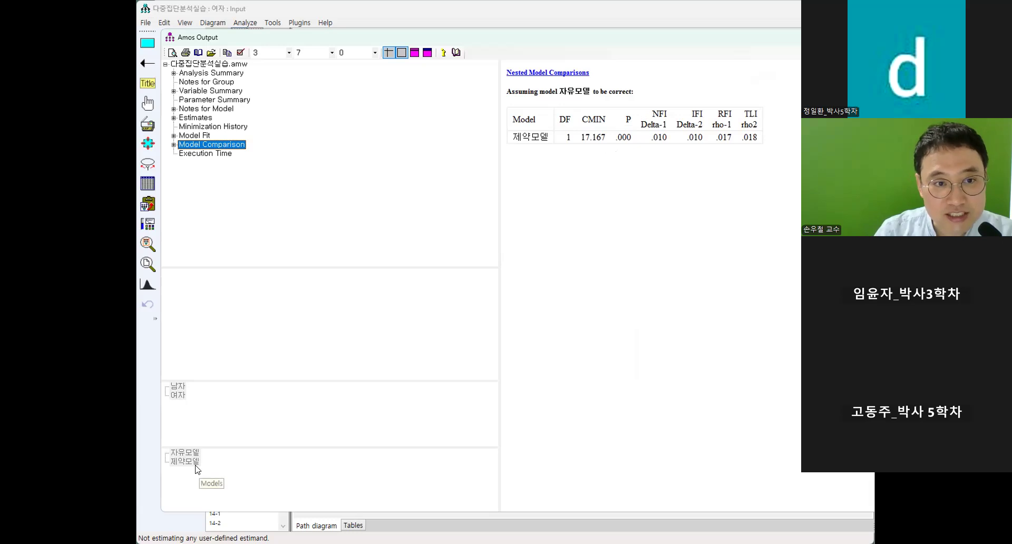
click(194, 117)
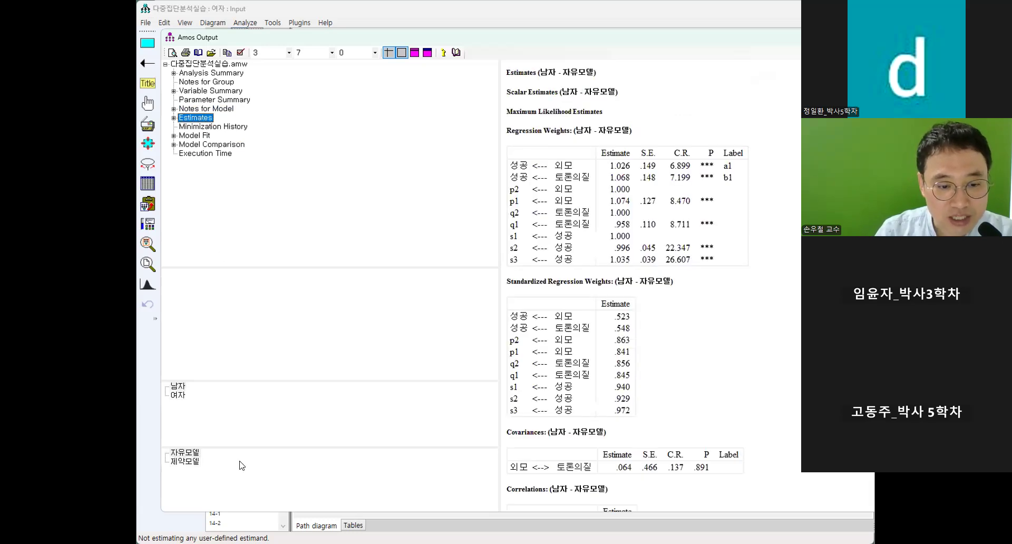
click(183, 453)
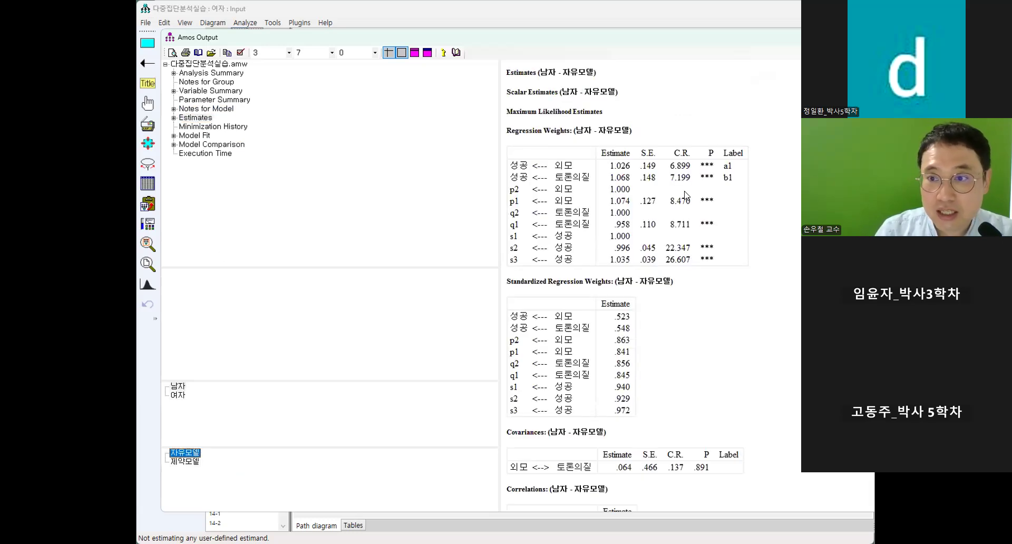
drag(576, 169, 516, 170)
click(569, 156)
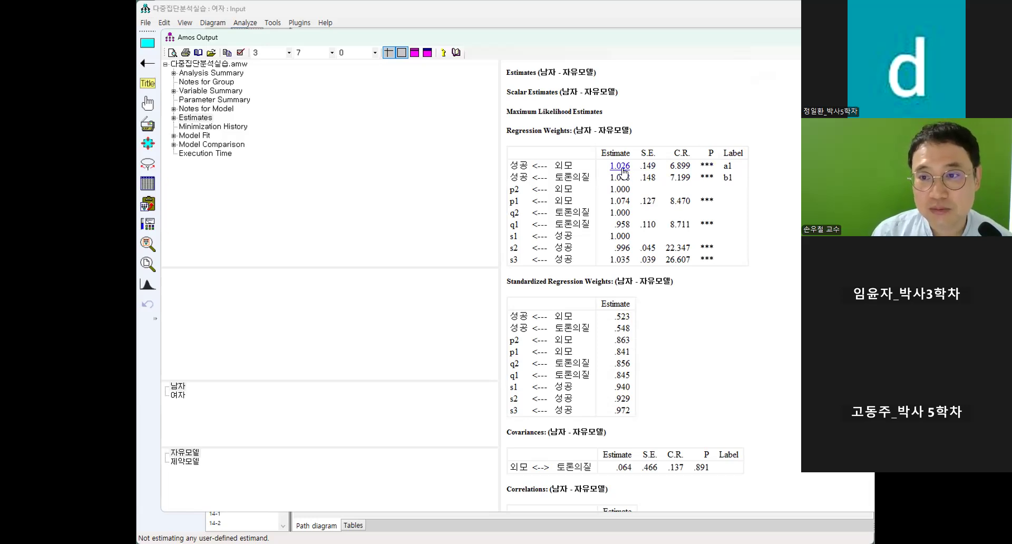
Compare the 외모 to 성공 estimate for 여자 in 자유모델 with those for 남자 and 여자 in 제약모델.
click(178, 395)
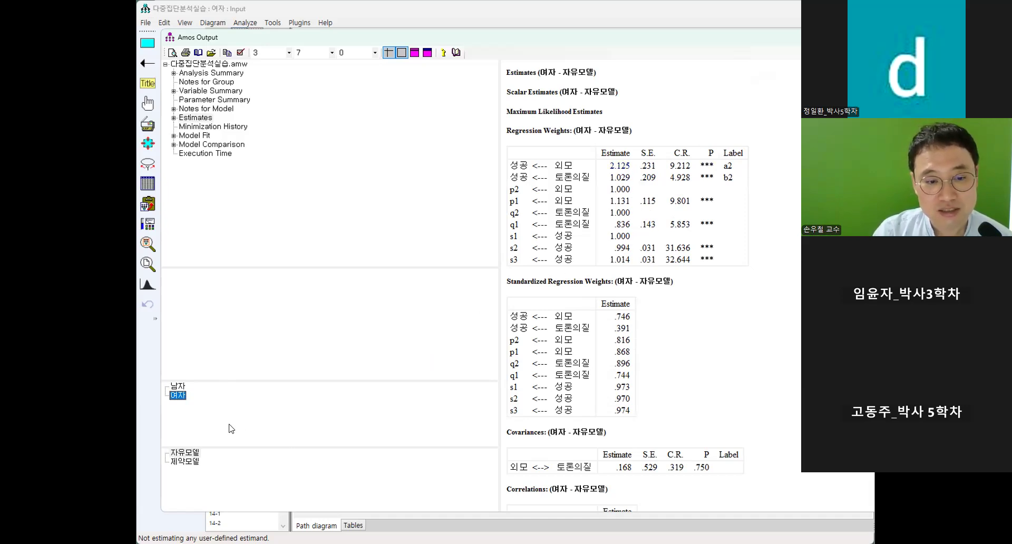
click(184, 462)
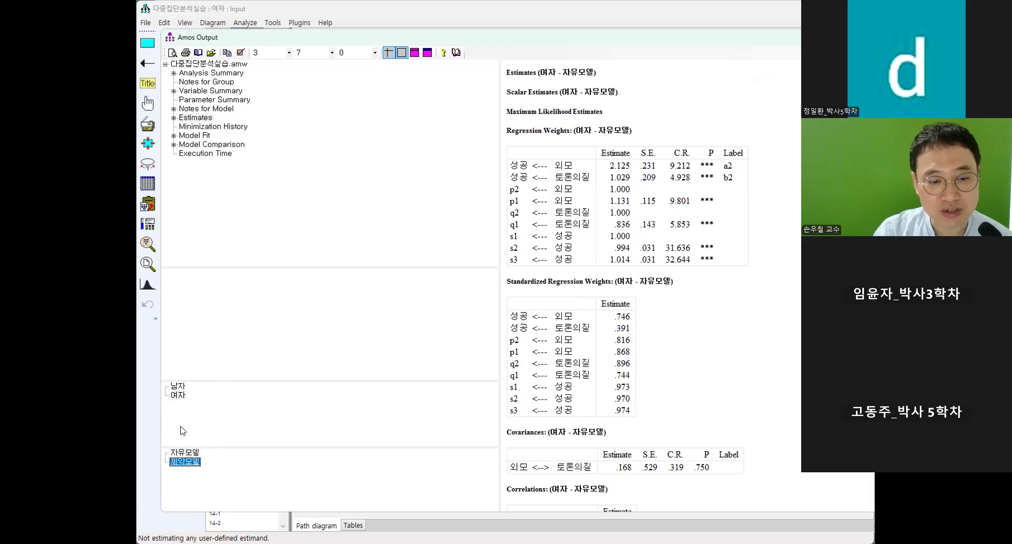
click(178, 386)
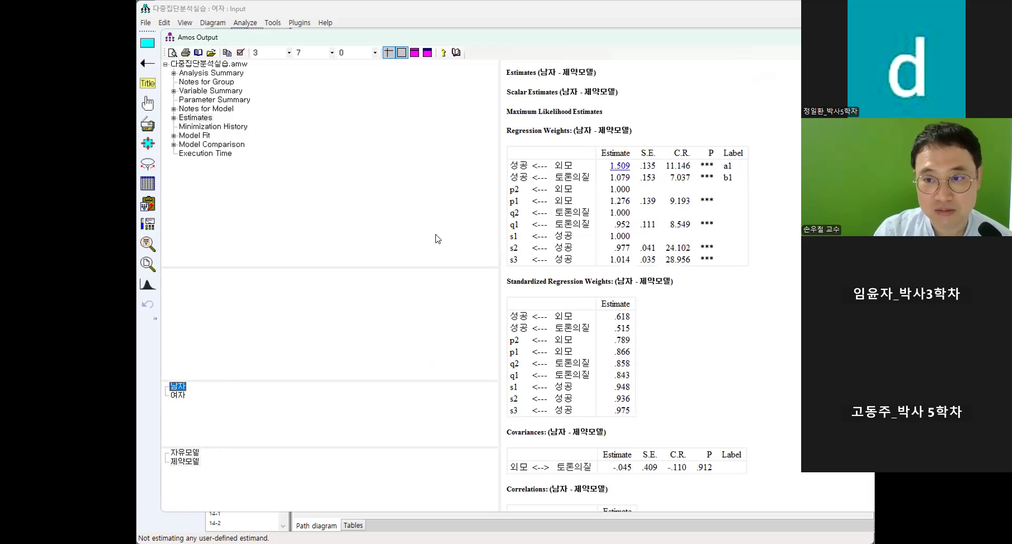
click(178, 396)
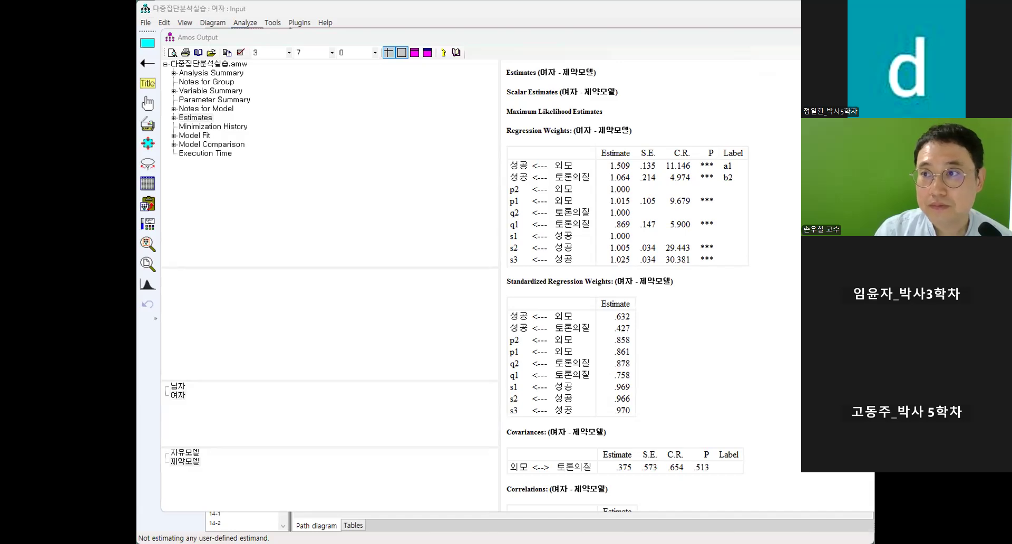
click(800, 11)
click(804, 37)
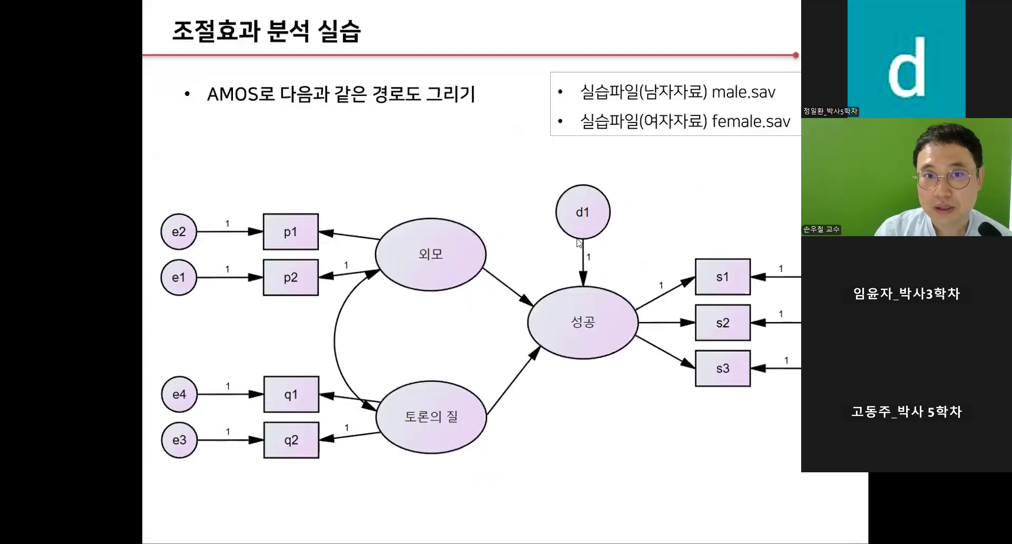
key(Right)
key(Right)
key(Right)
key(Right)
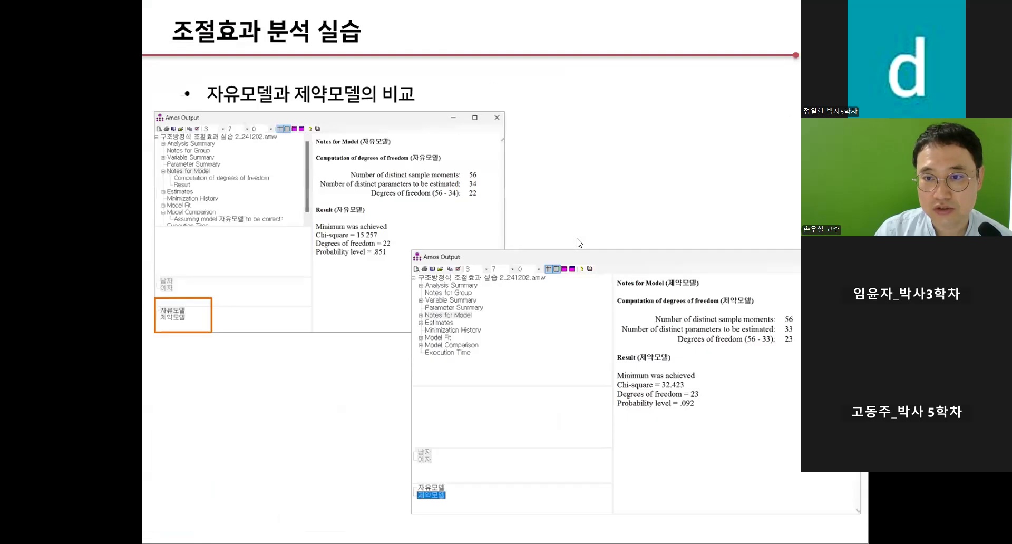
key(Right)
key(Right)
key(Right)
key(Right)
key(Right)
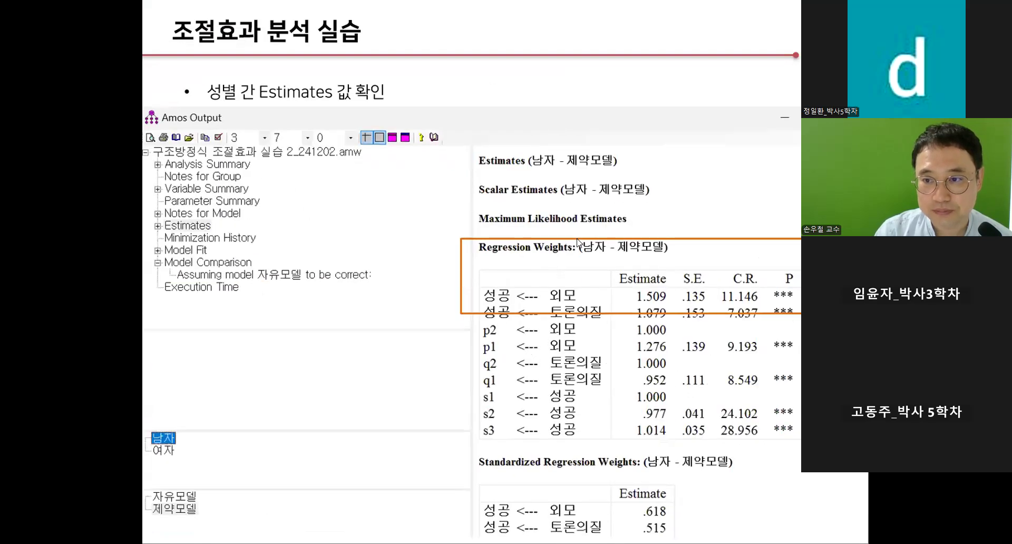